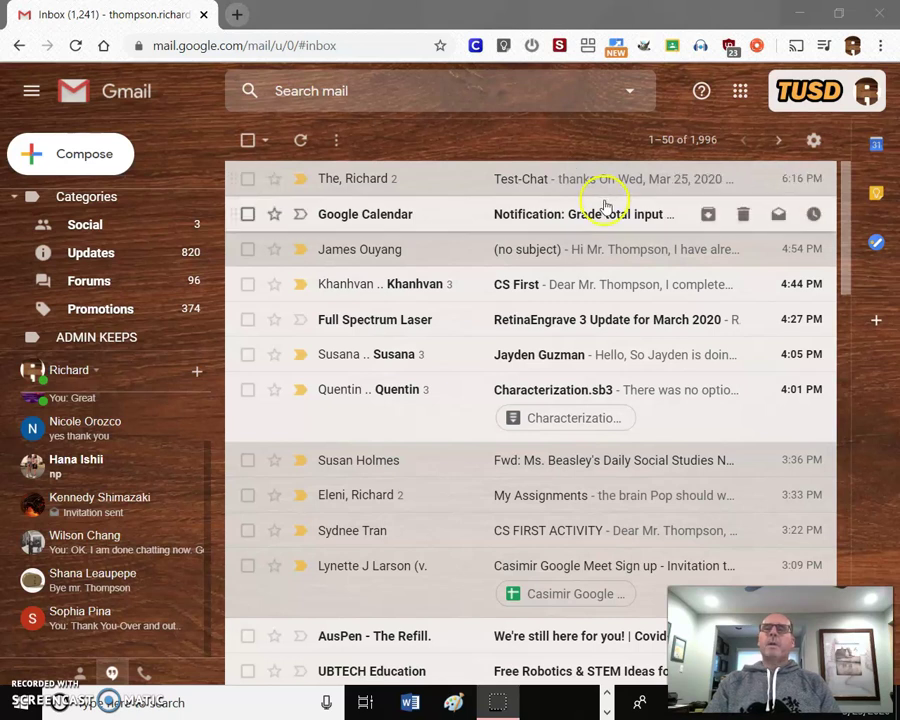
- Check in the mail settings whether chat is turned on, and leave the settings without changes
left_click(811, 145)
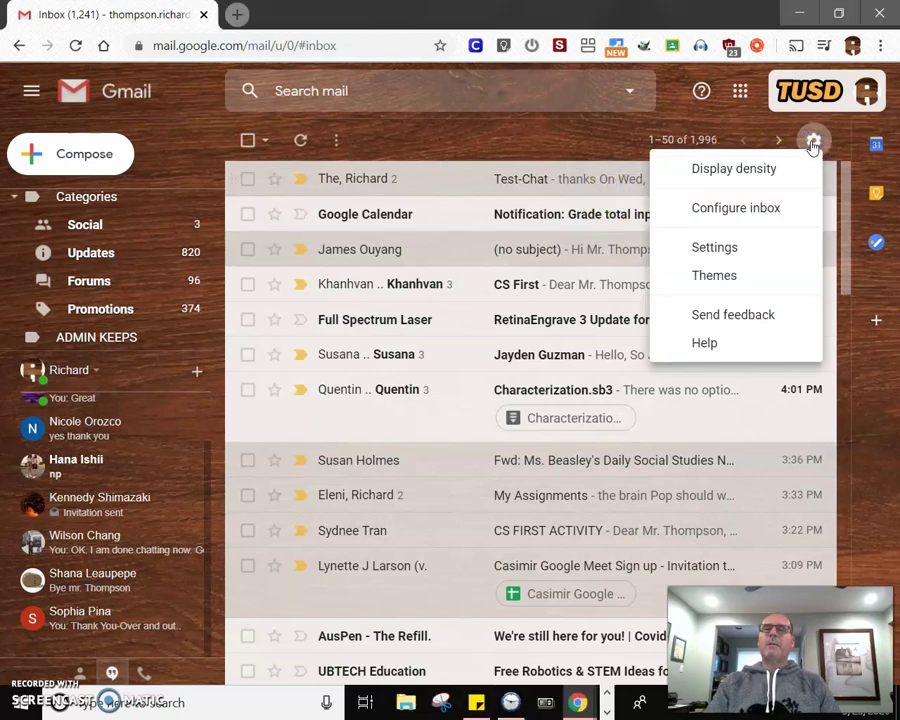
left_click(745, 252)
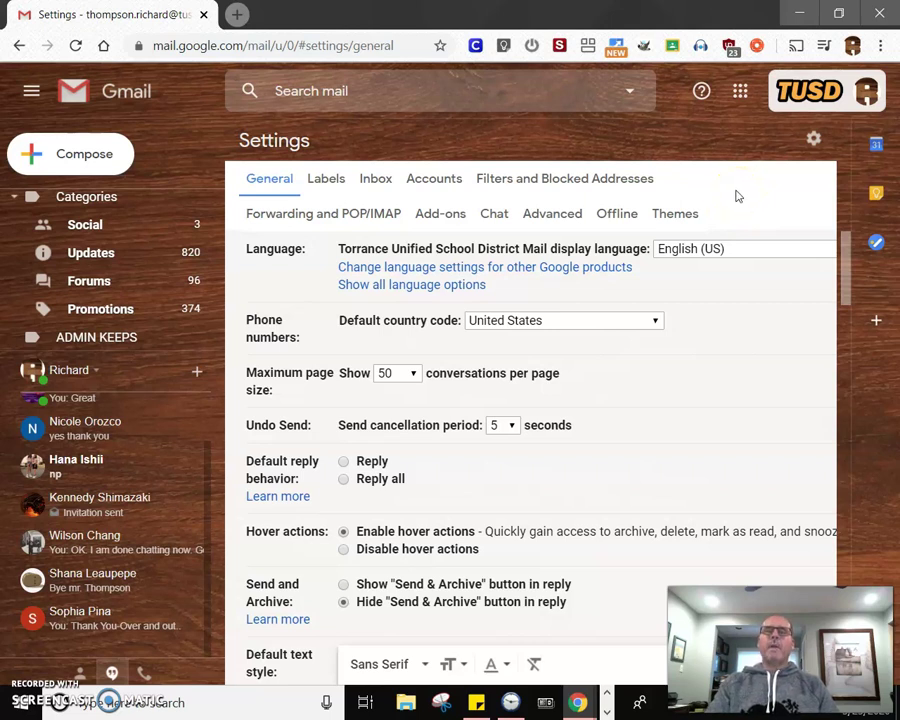
left_click(494, 216)
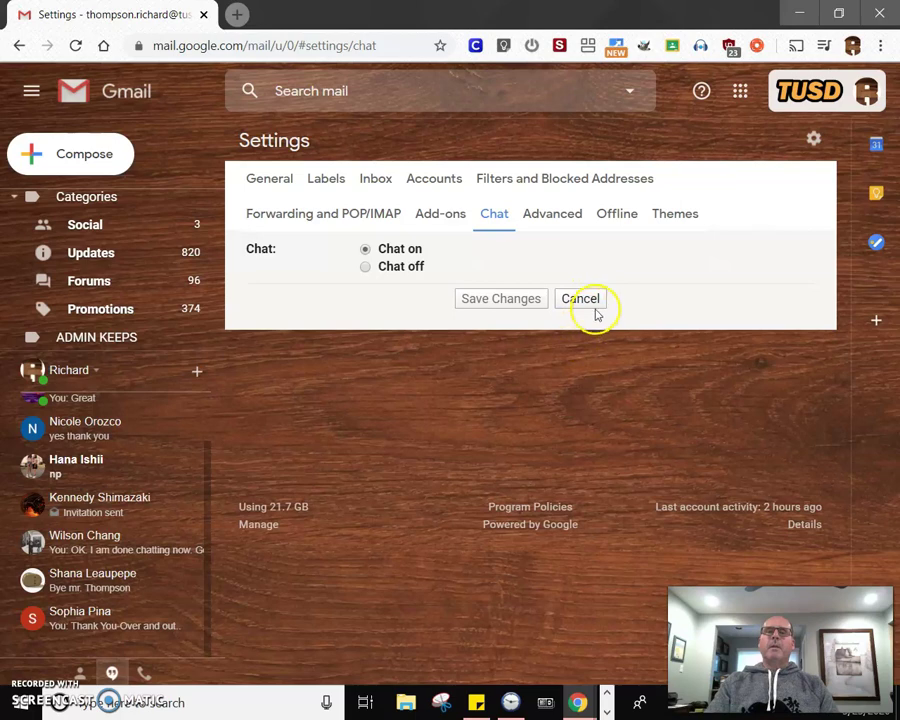
left_click(594, 299)
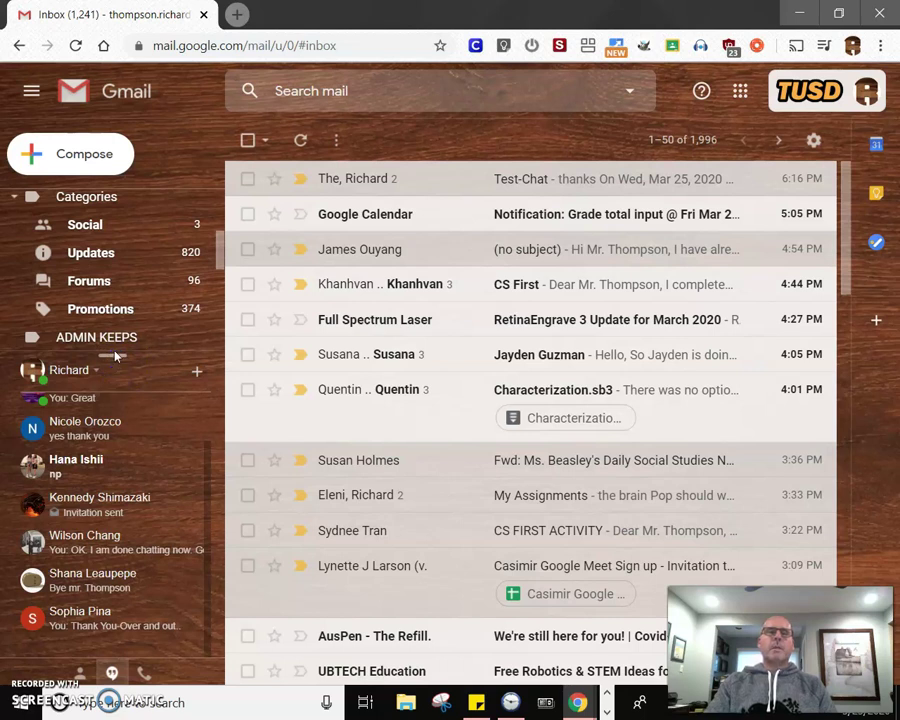
- Shift the chat section slightly lower and start a new conversation with the second suggested contact
left_click_drag(112, 352, 113, 448)
mouse_move(133, 398)
left_mouse_down()
mouse_move(128, 384)
mouse_move(130, 416)
left_mouse_up()
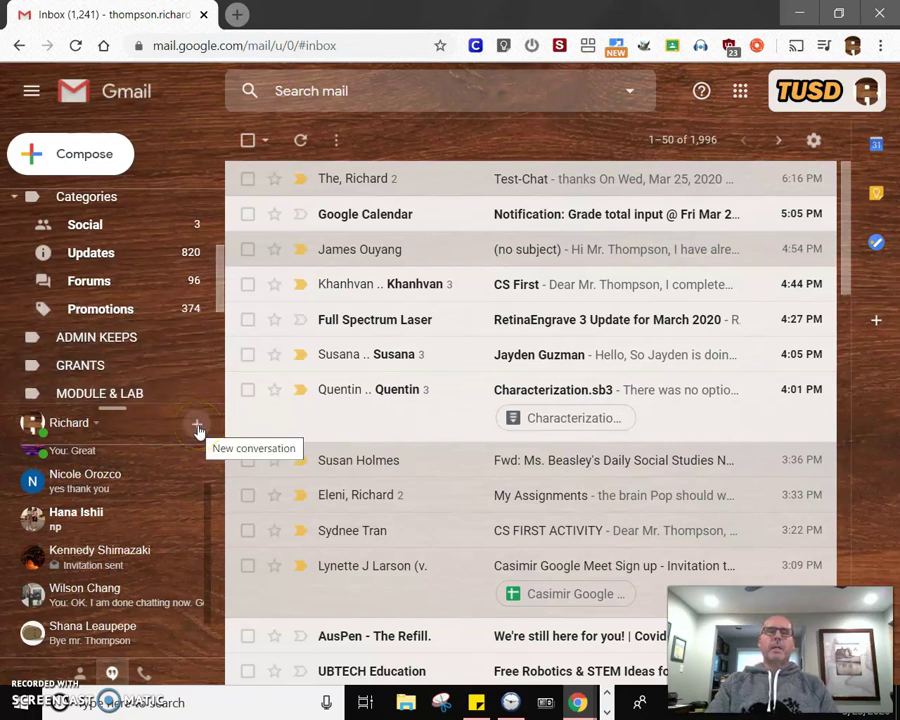
left_click(197, 427)
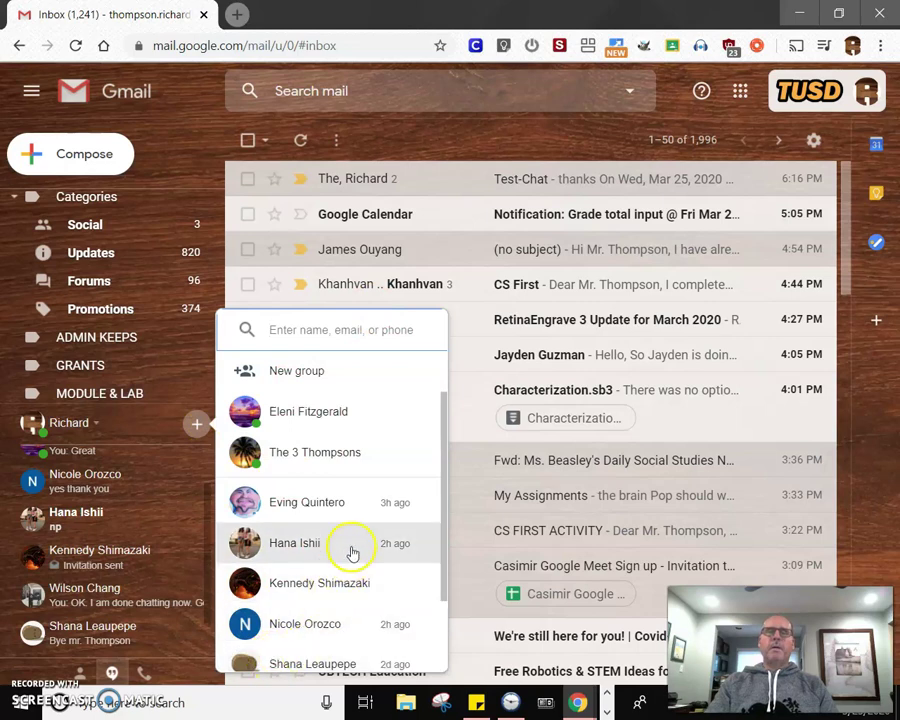
mouse_move(328, 464)
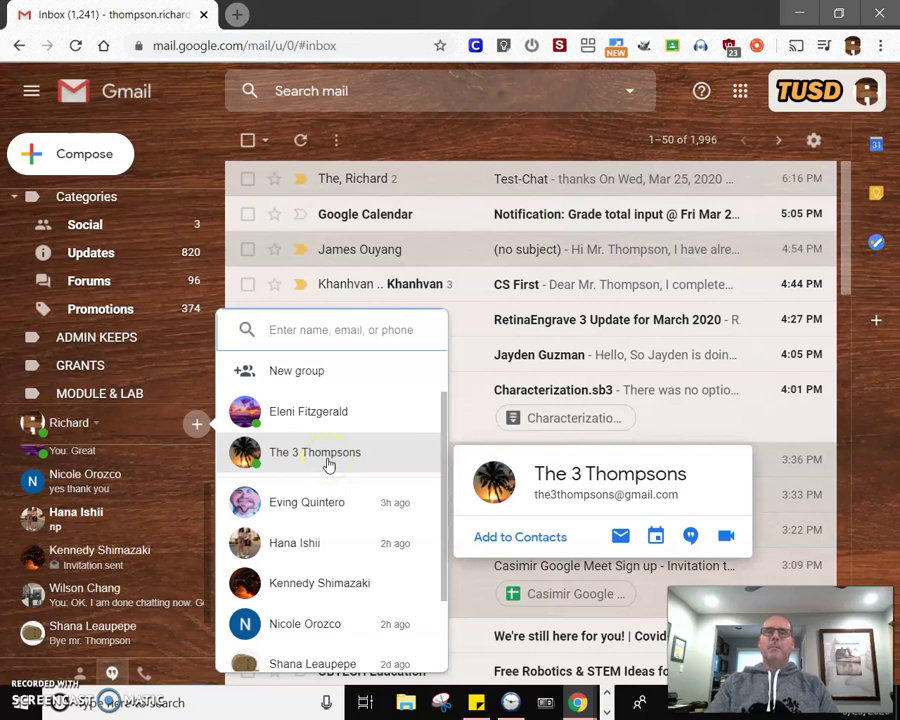
left_click(328, 464)
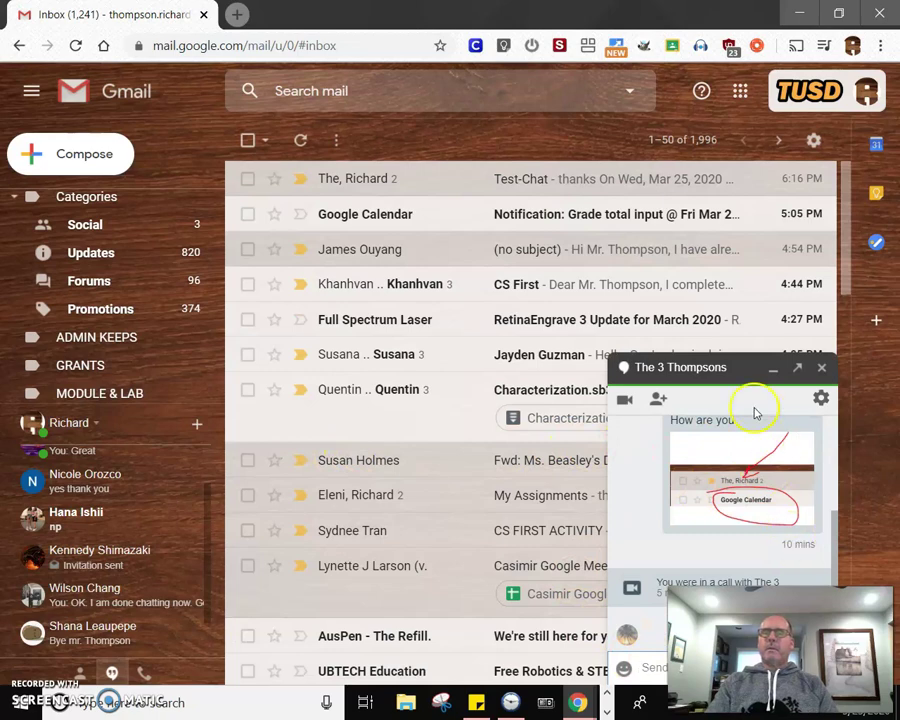
- Pop the conversation out into its own window over the inbox and send the message "Hello how are you"
key("ctrl+a")
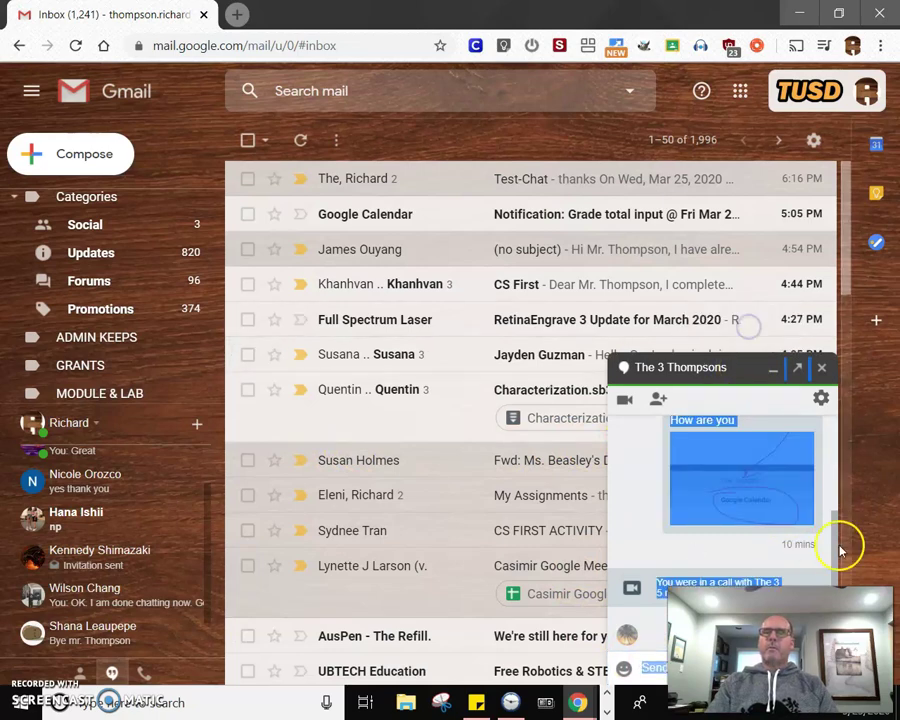
left_click(873, 506)
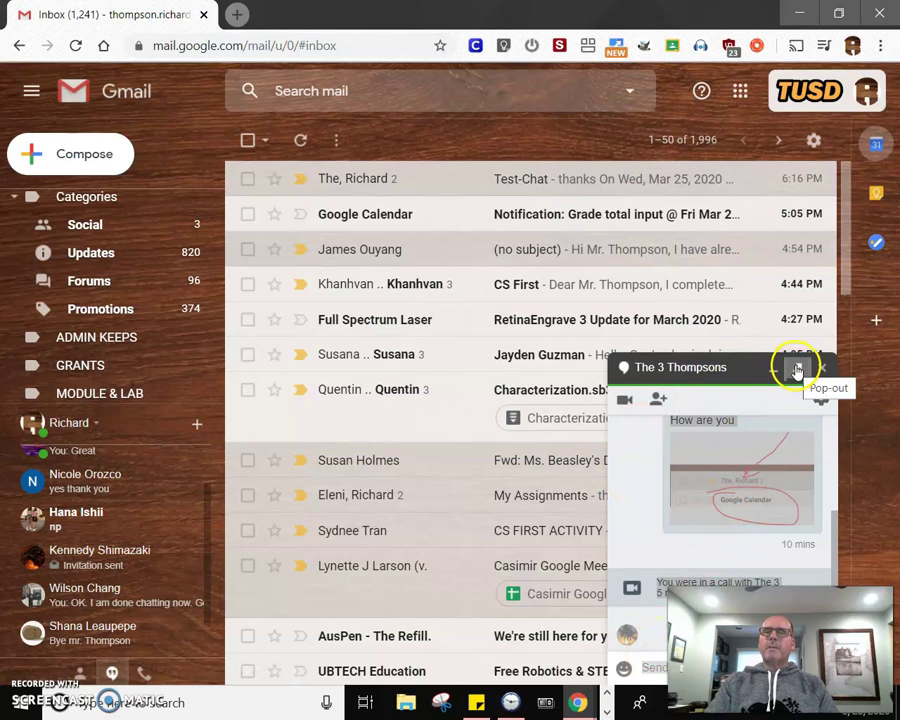
key("ctrl+a")
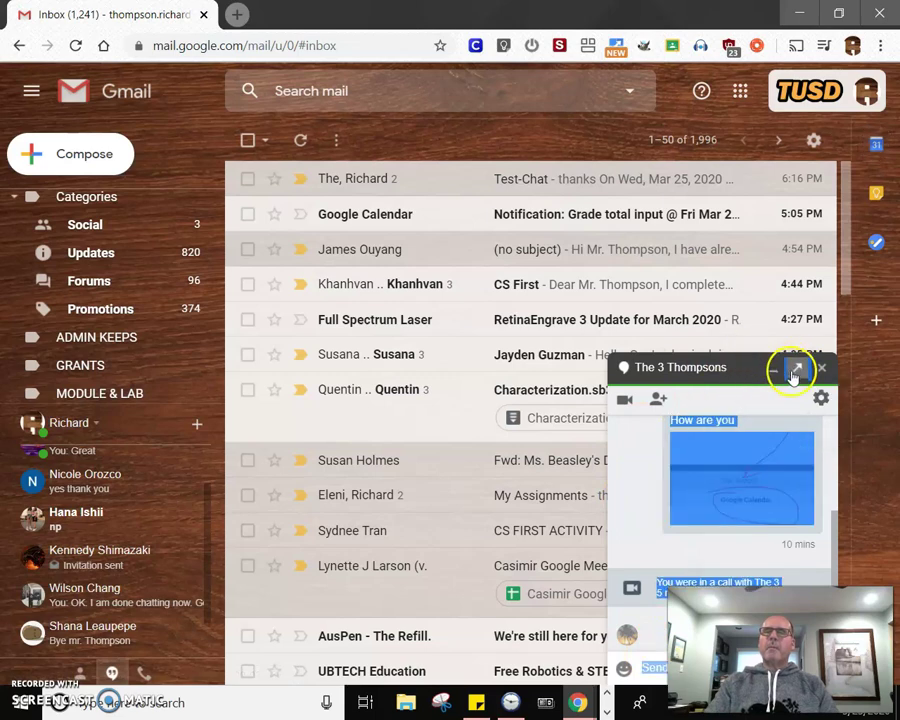
left_click(794, 371)
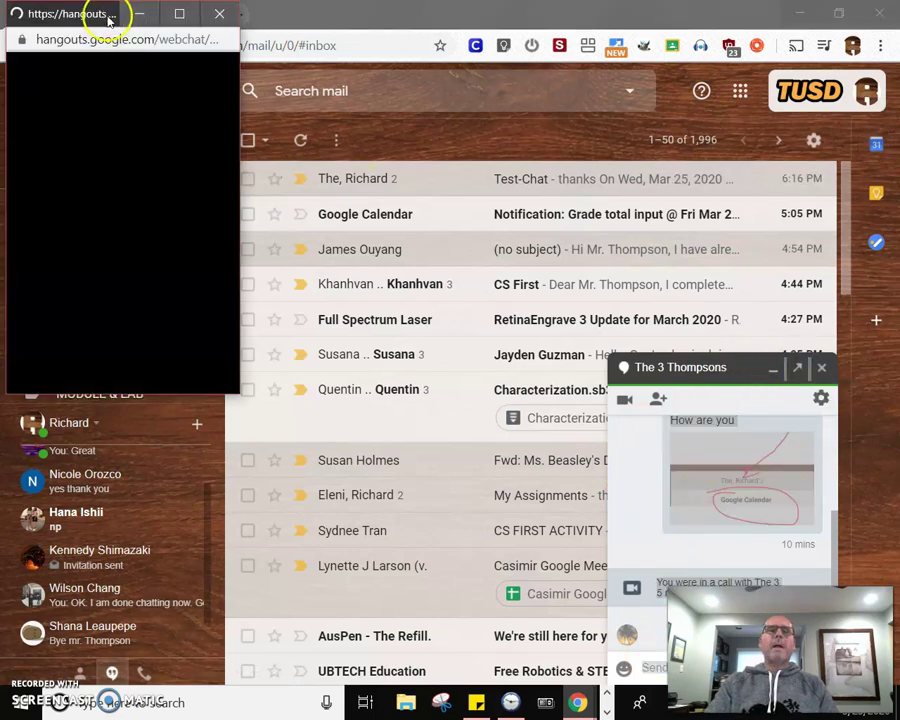
left_click_drag(120, 18, 455, 207)
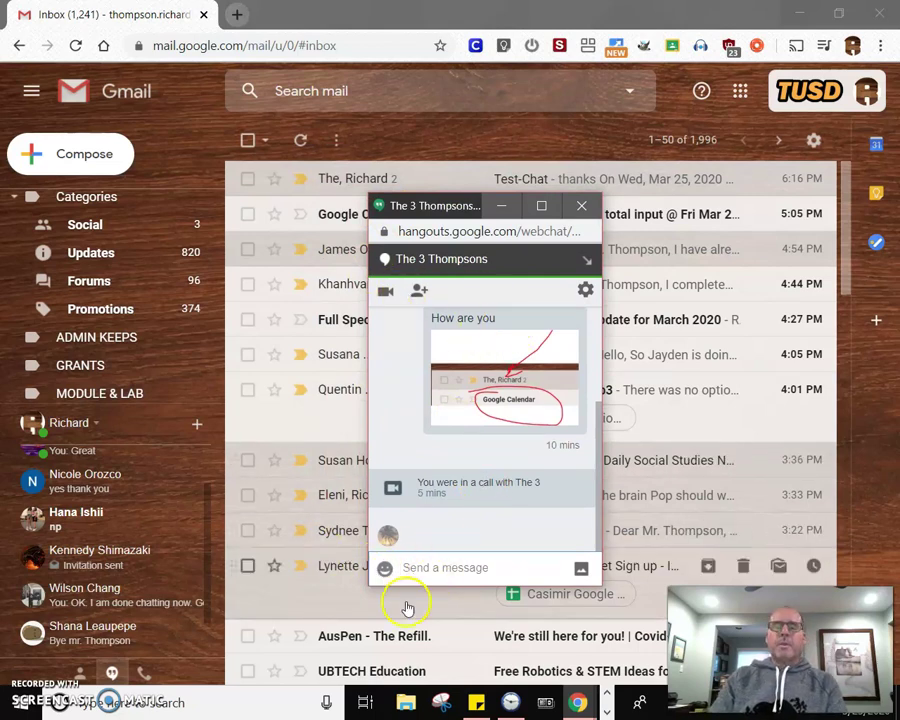
type("Hello how are you")
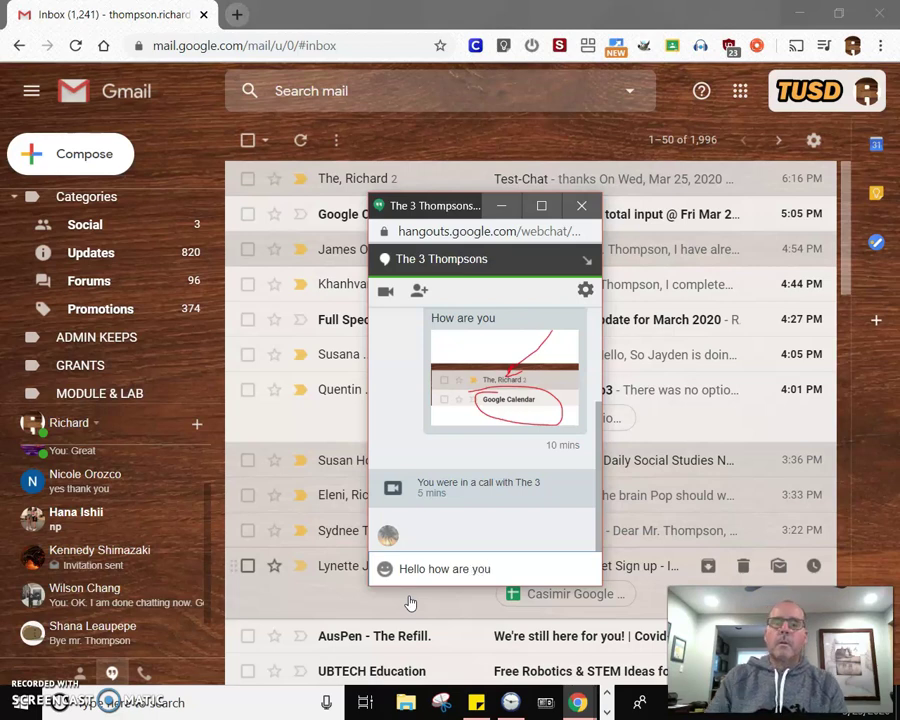
key("Return")
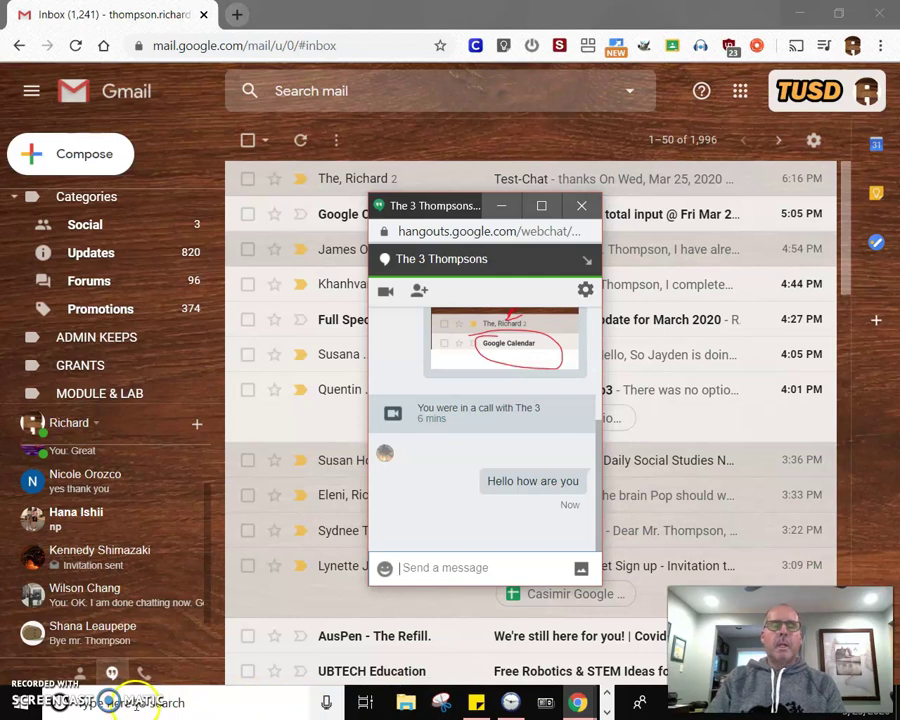
- Capture a rectangular snip of the inbox and the upper part of the chat window with Snipping Tool
left_click(441, 703)
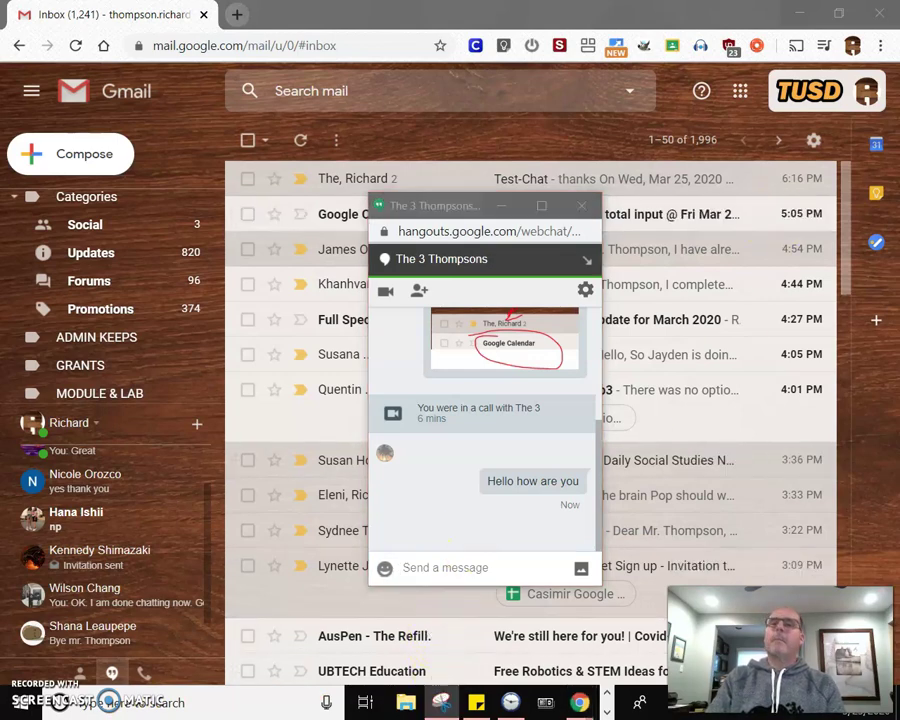
left_click_drag(669, 330, 720, 100)
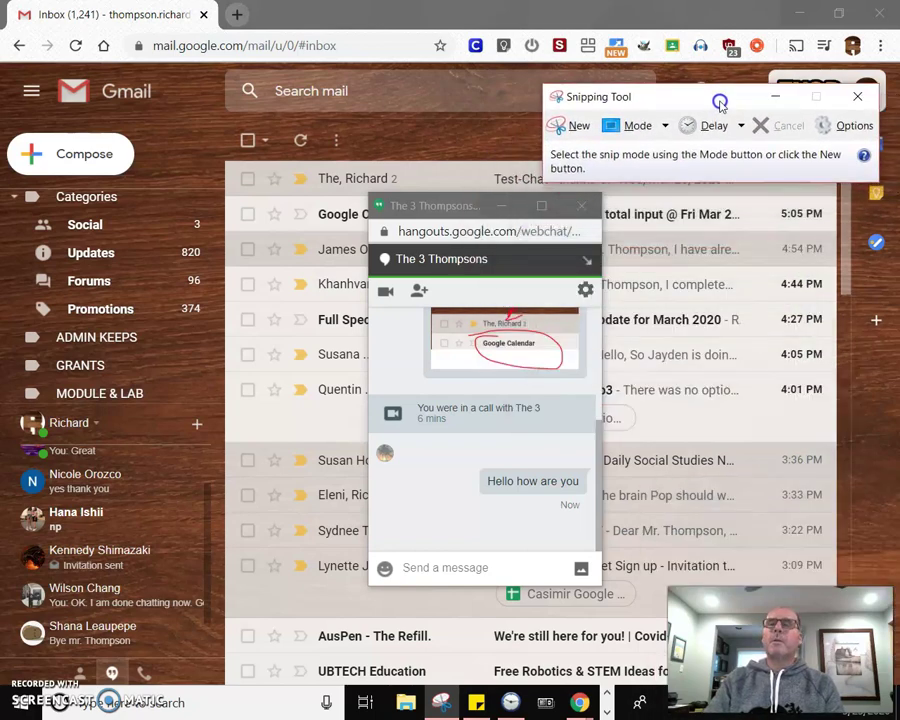
left_click(582, 124)
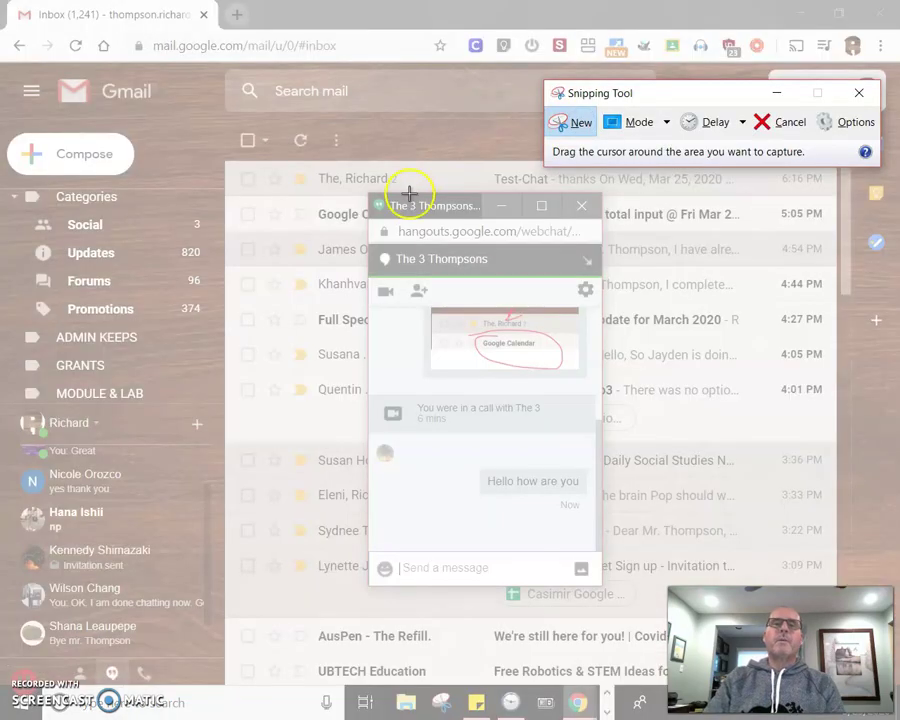
left_click(666, 122)
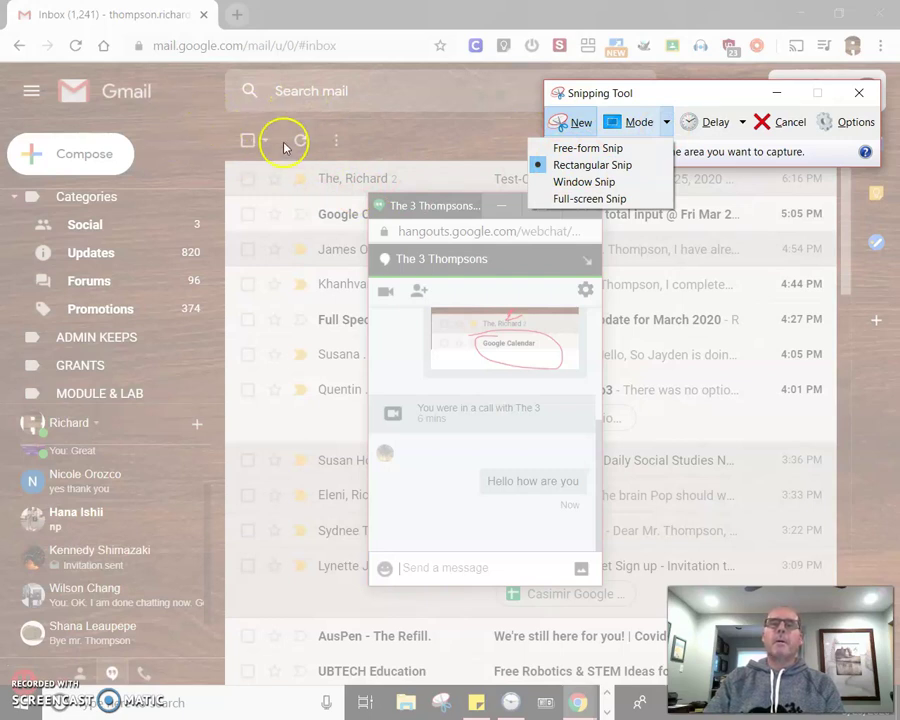
left_click(592, 165)
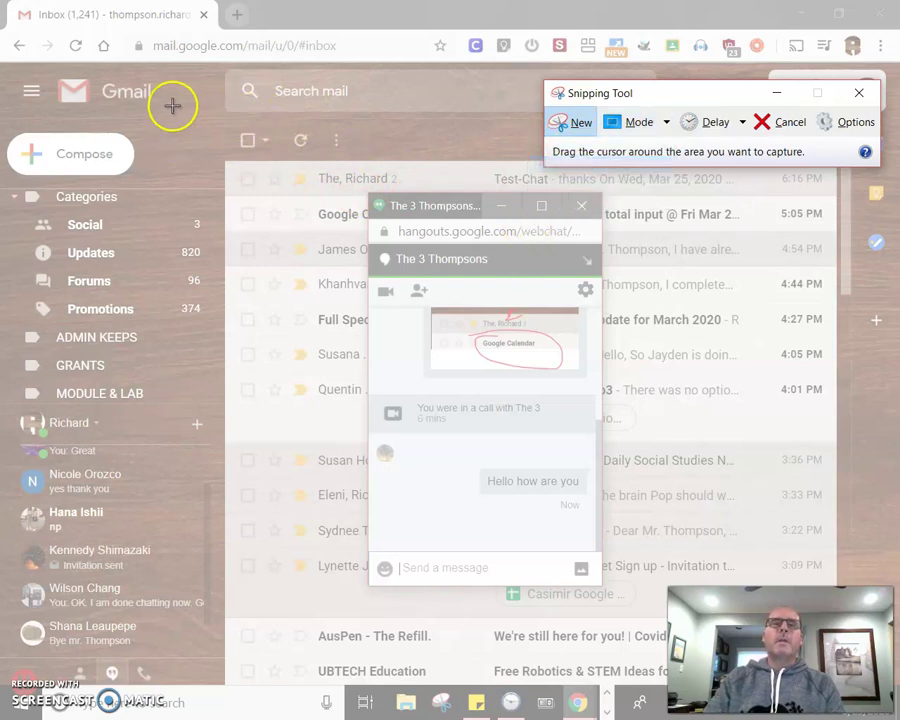
left_click_drag(172, 111, 758, 480)
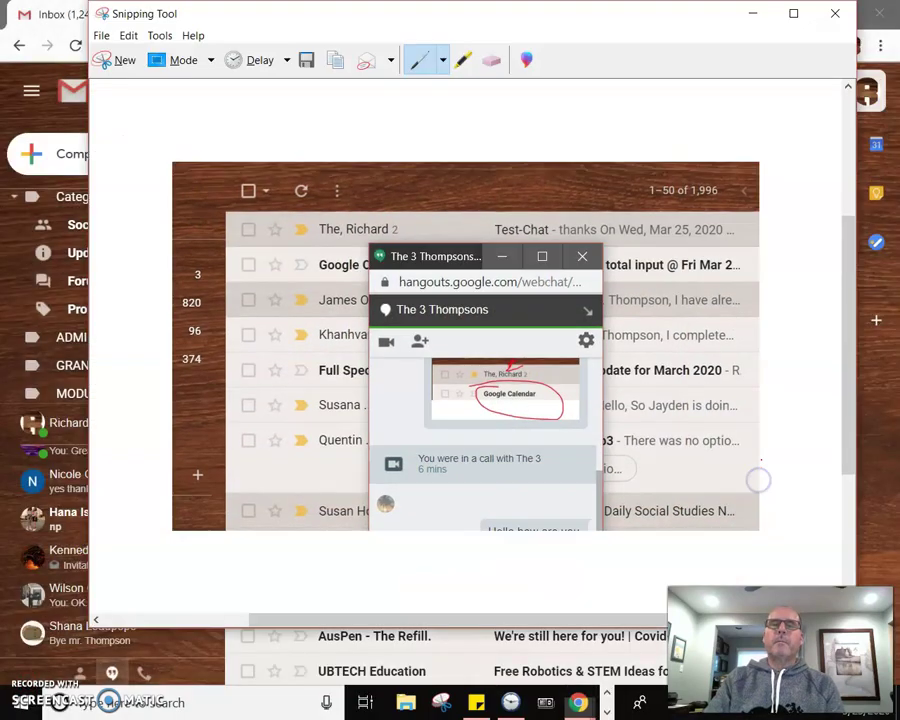
- Mark up the snip in red pen with an arrow to the chat window's address and circles around its close control and the inbox page count
left_click(410, 60)
left_click_drag(593, 120, 425, 281)
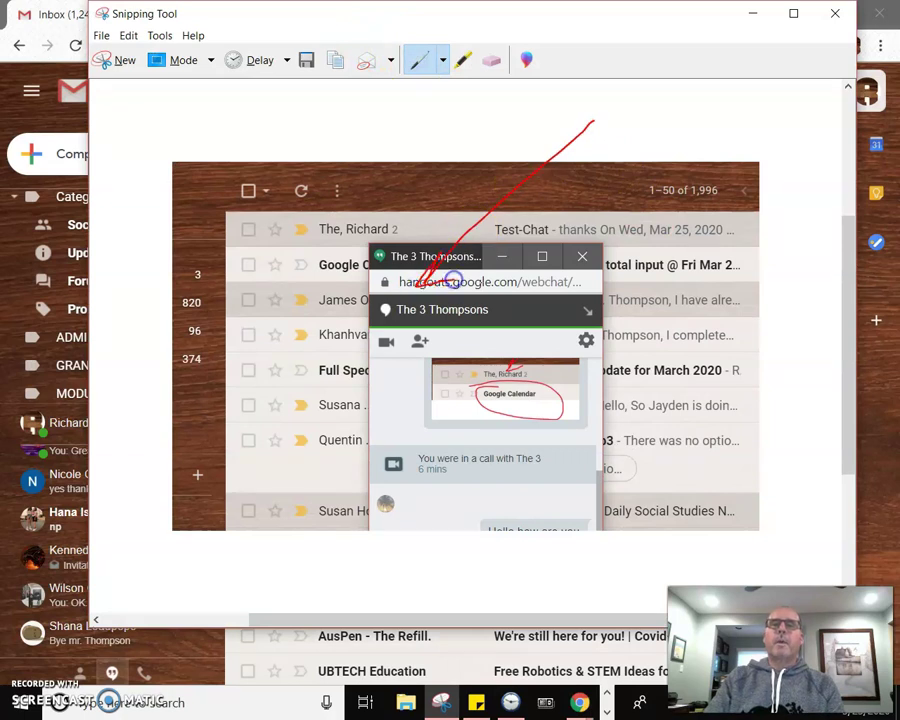
left_click_drag(606, 270, 596, 232)
left_click_drag(736, 194, 638, 195)
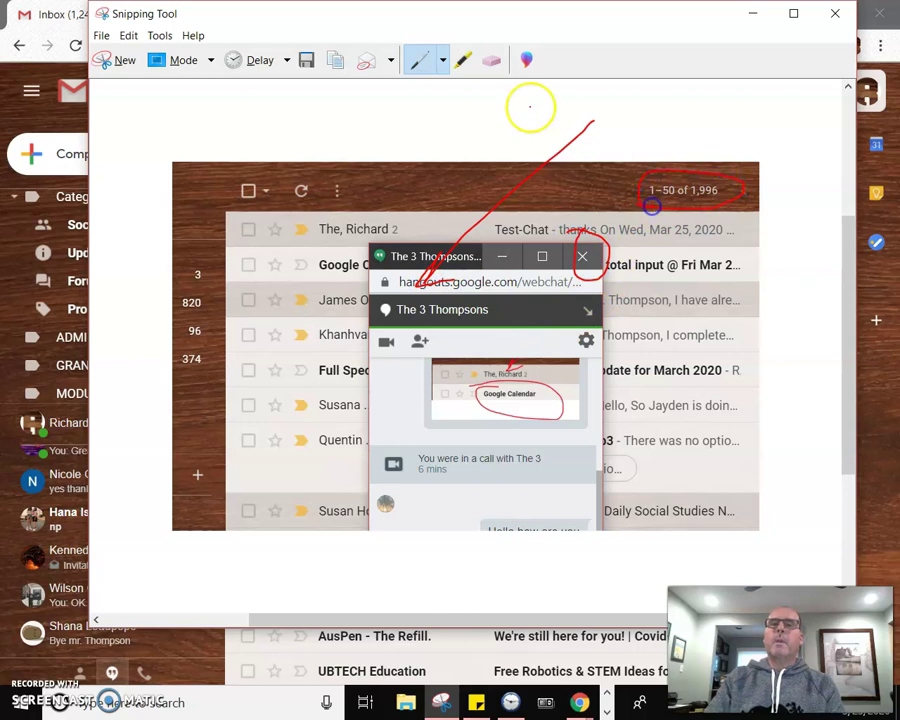
- Copy the annotated snip and close Snipping Tool without saving it
left_click(128, 36)
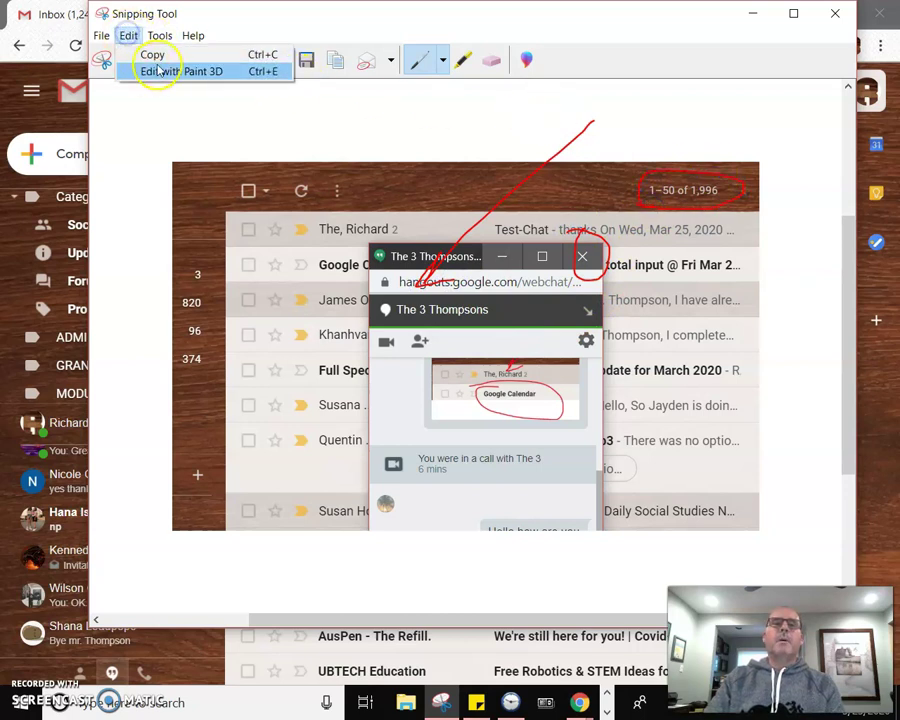
left_click(152, 56)
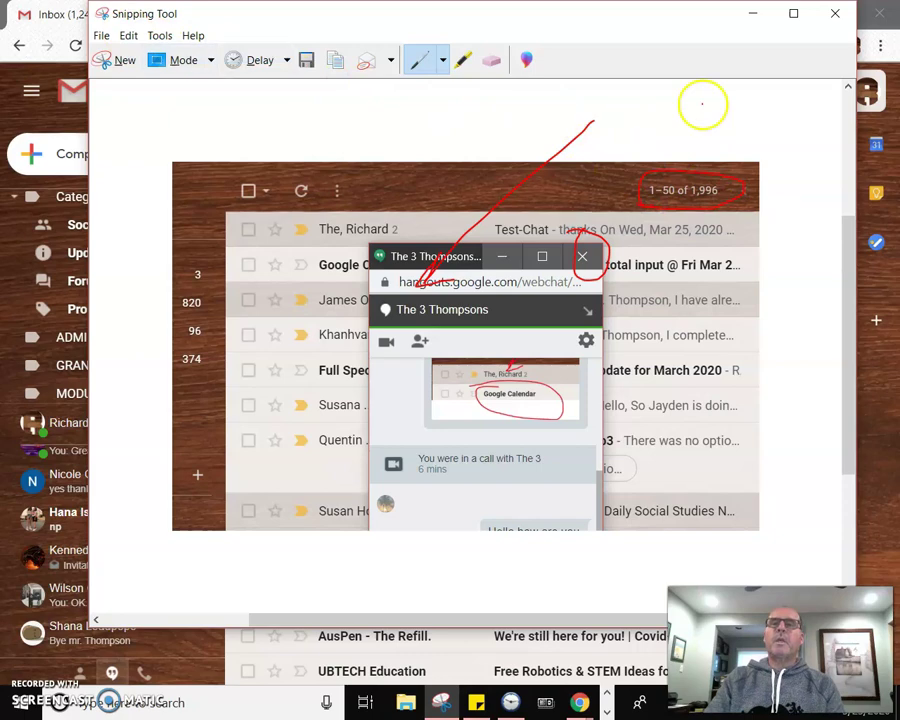
left_click(835, 13)
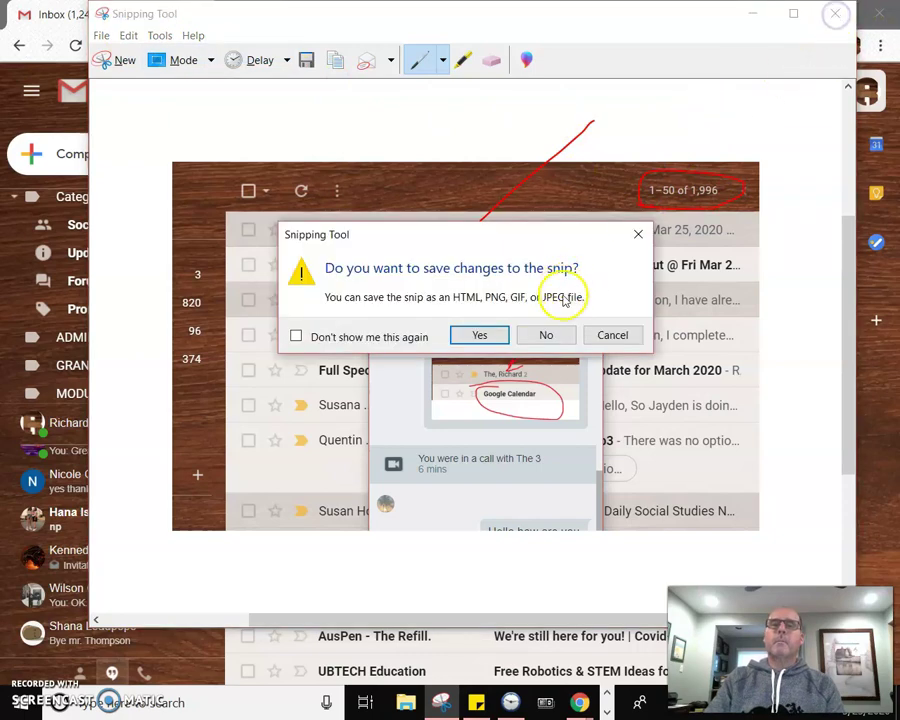
left_click(546, 334)
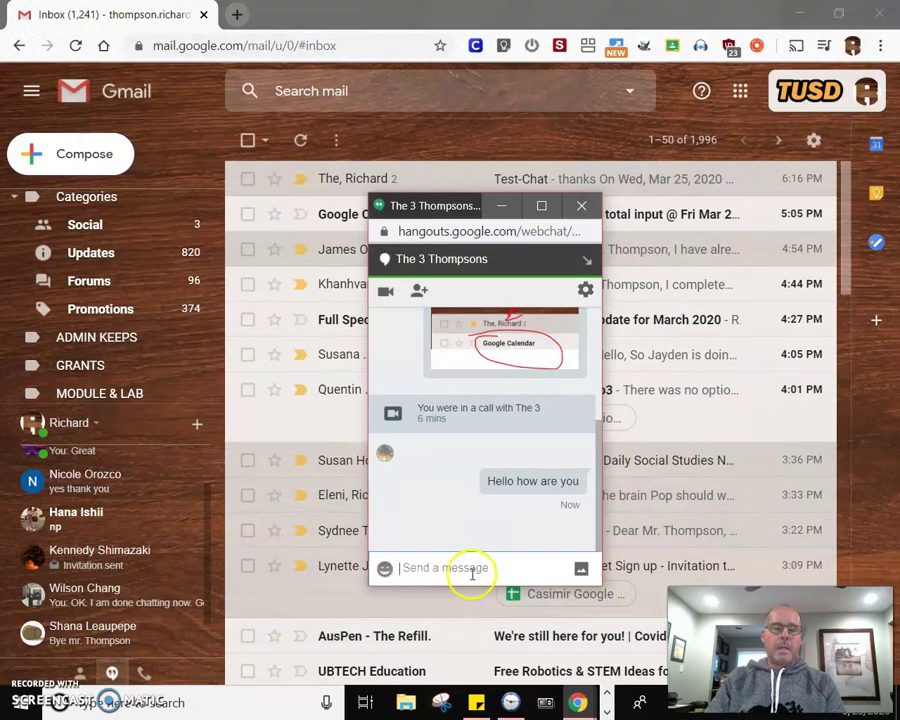
- Paste the copied snip into the chat conversation and send it
key("ctrl+v")
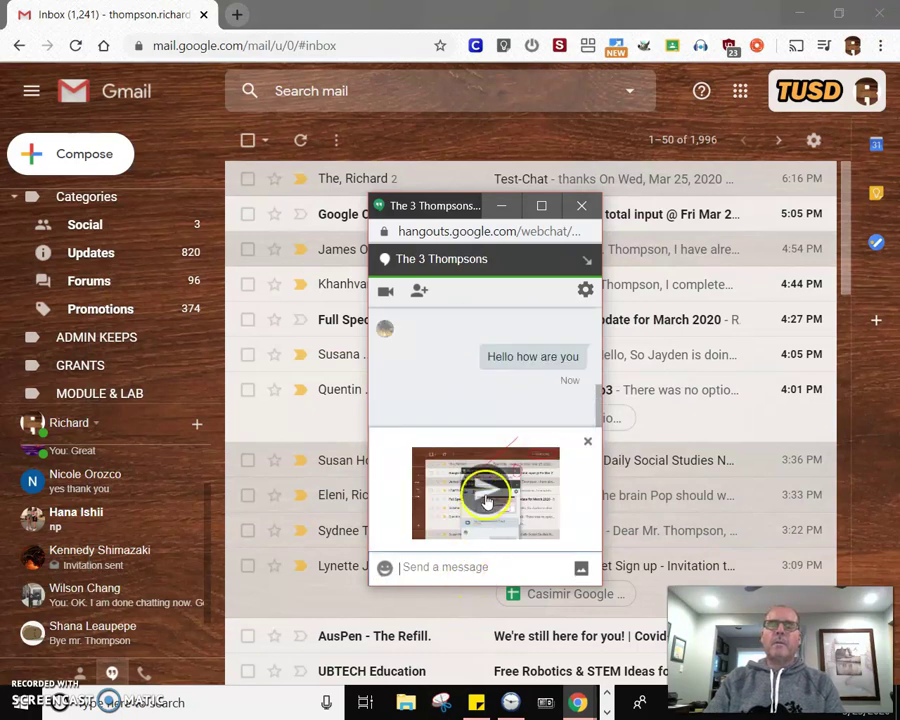
key("Return")
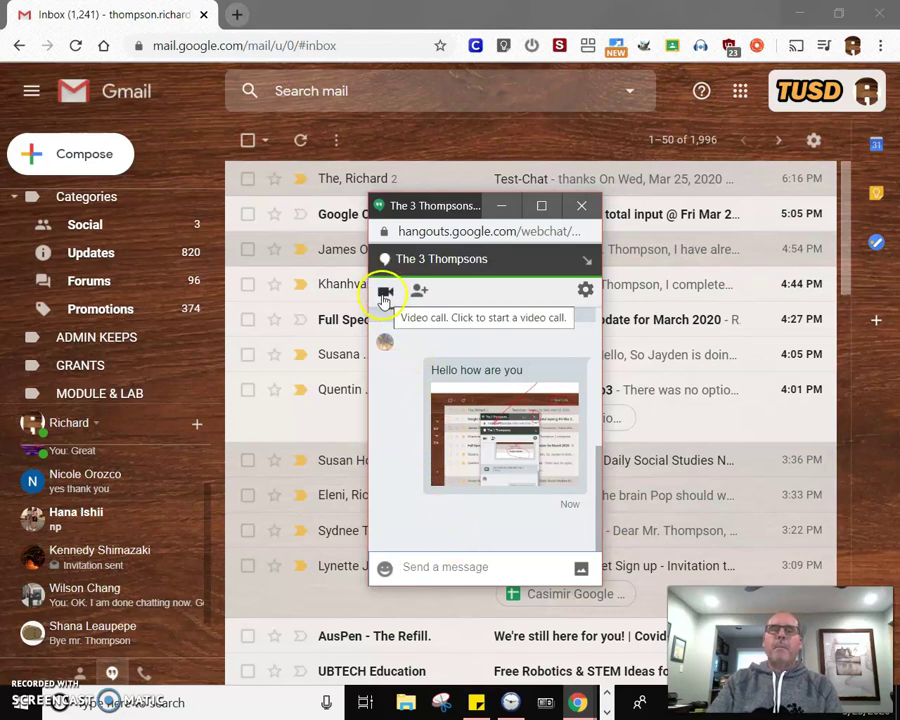
left_click(464, 563)
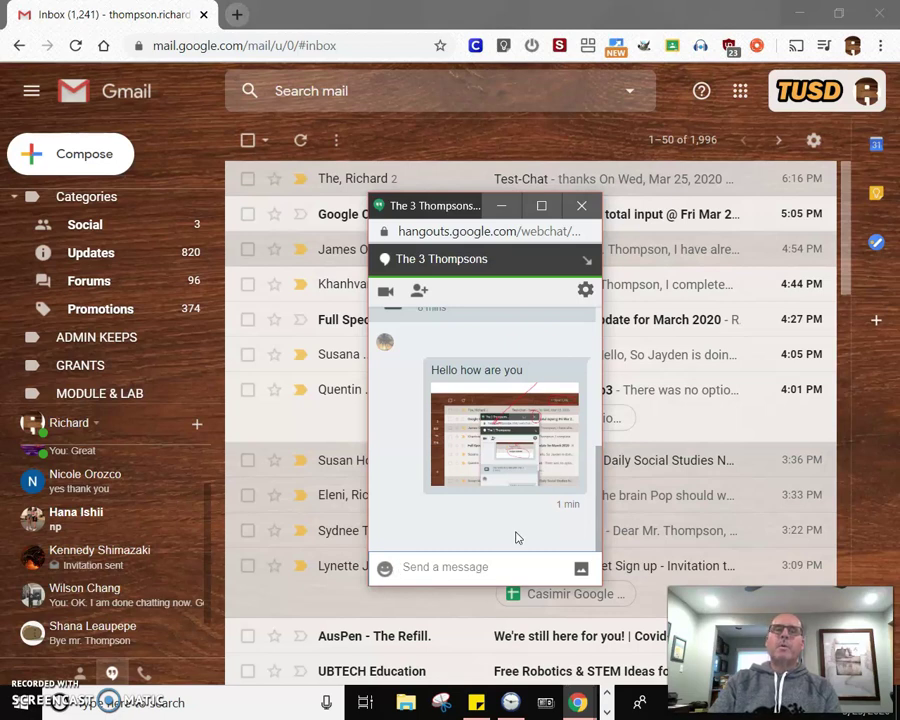
left_click(516, 544)
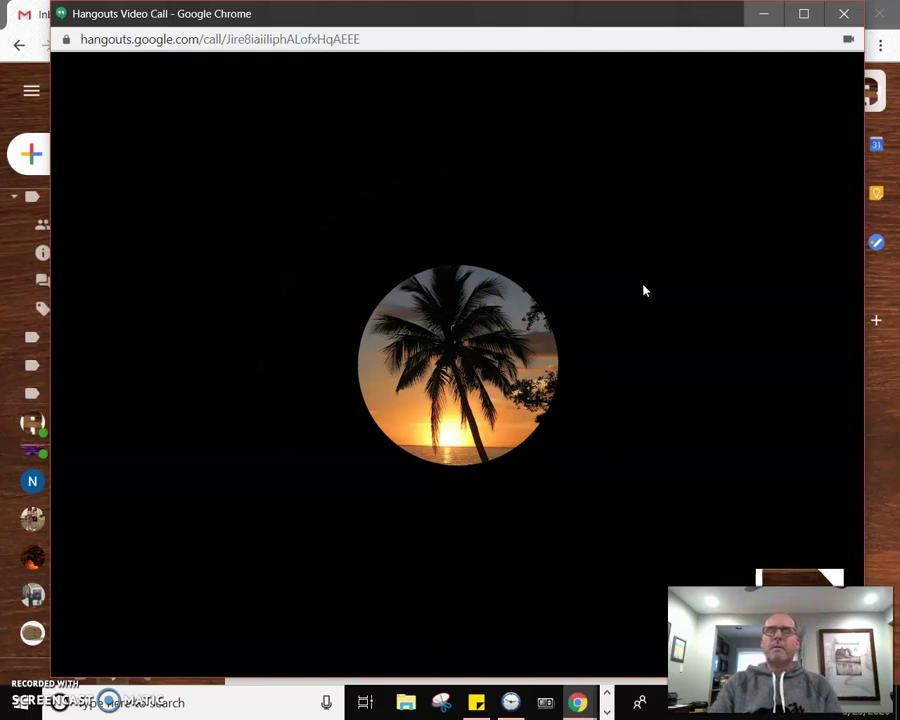
- Try the microphone and camera controls in the video call, leaving the camera switched on
mouse_move(653, 318)
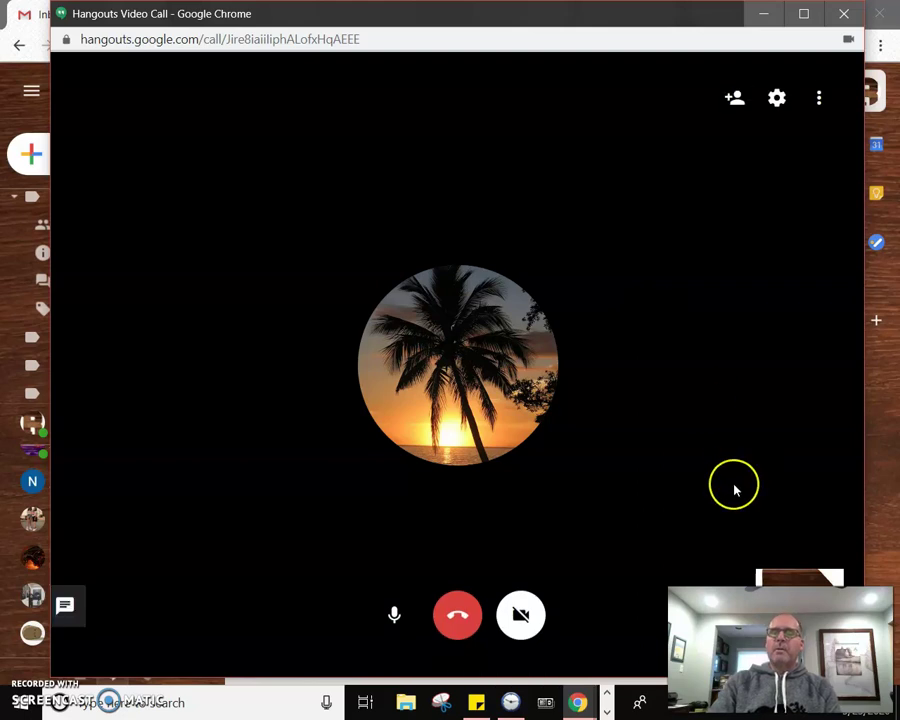
key("ctrl+e")
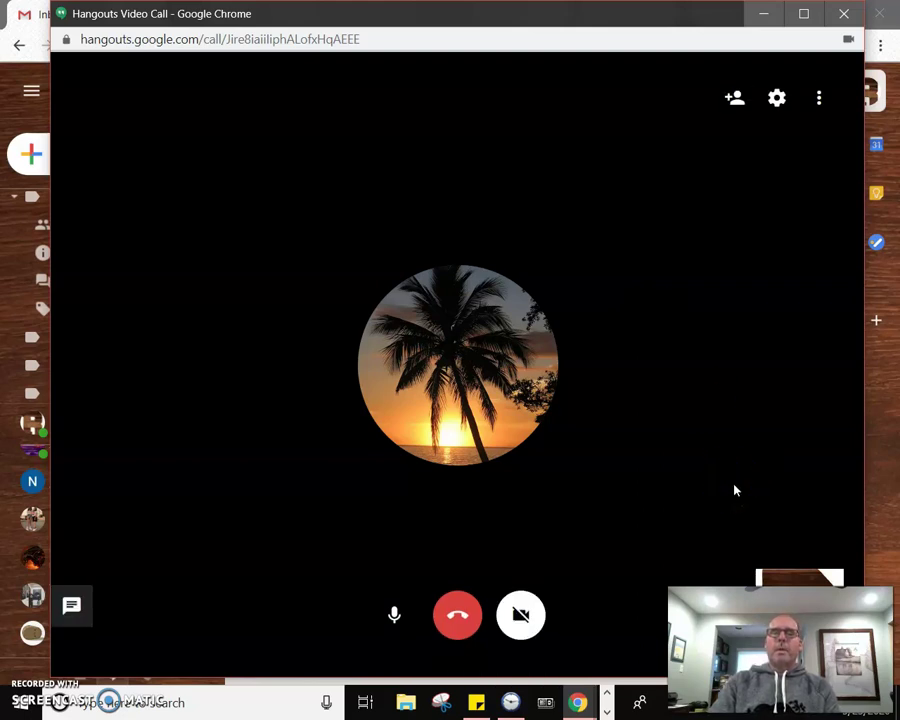
key("ctrl+e")
key("ctrl+e")
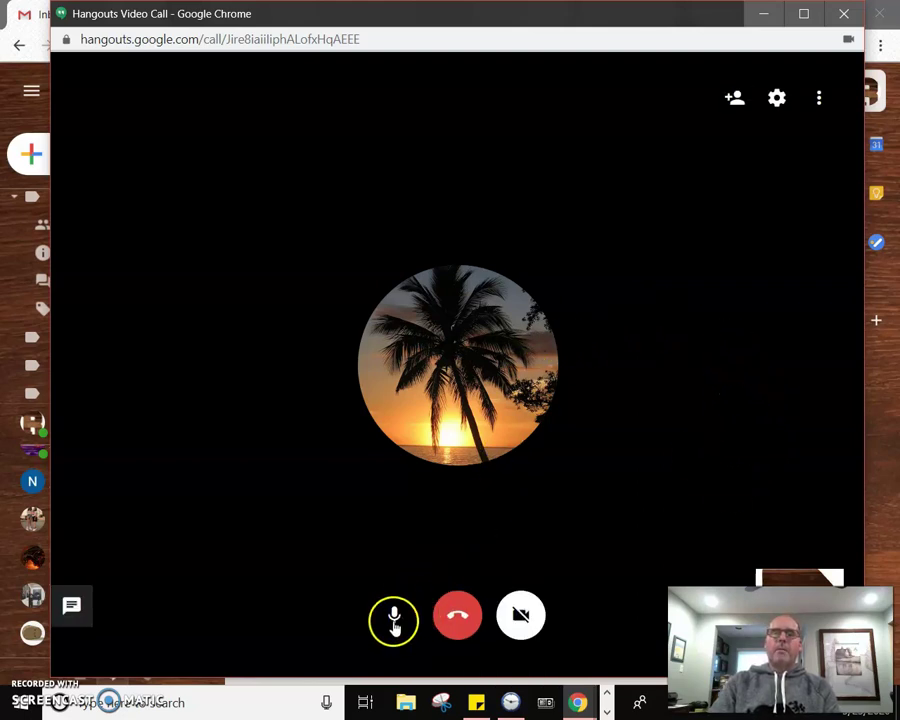
left_click(389, 625)
key("ctrl+e")
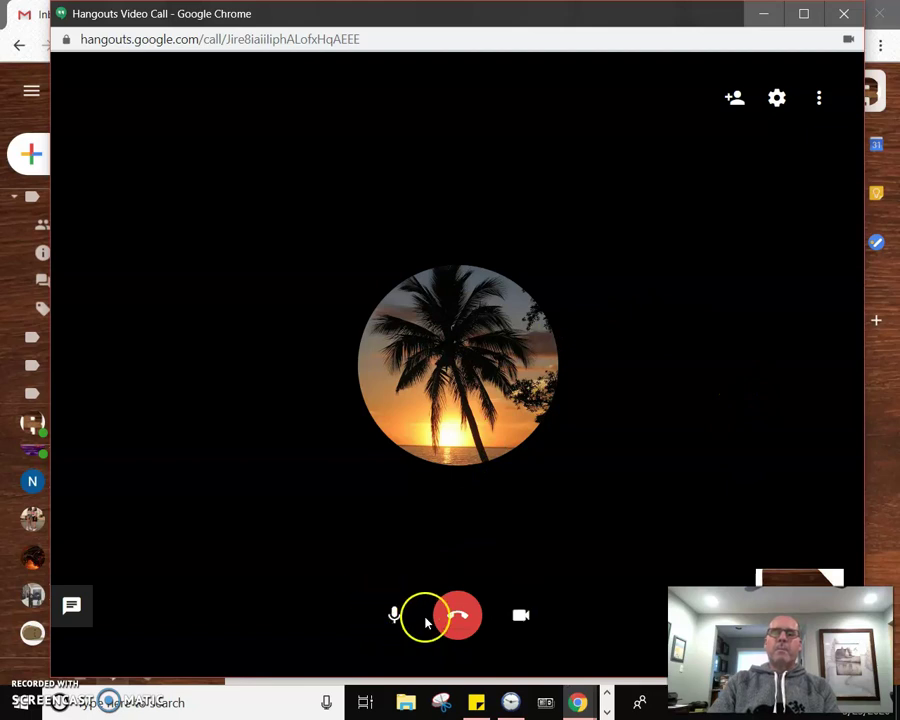
- Mute the microphone in the video call and switch it back on
key("ctrl+e")
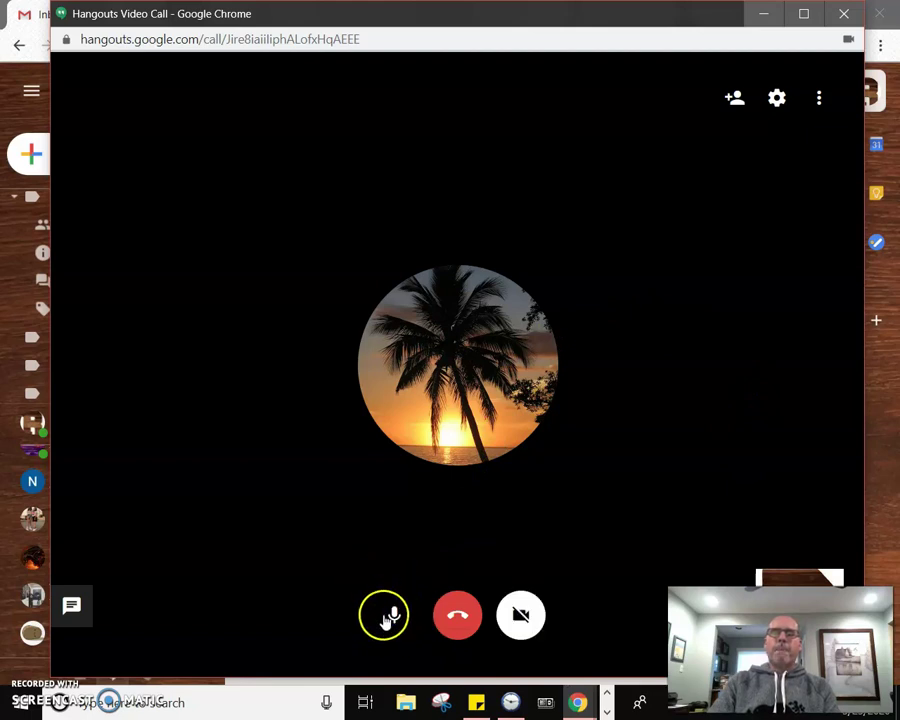
key("ctrl+e")
key("ctrl+e")
left_click(390, 610)
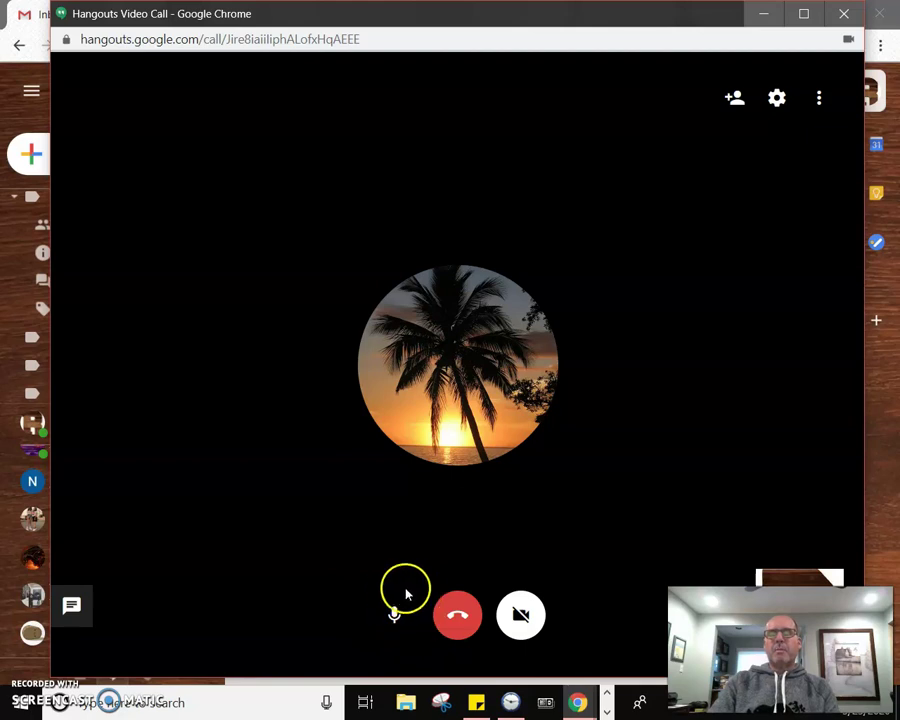
key("ctrl+e")
key("ctrl+e")
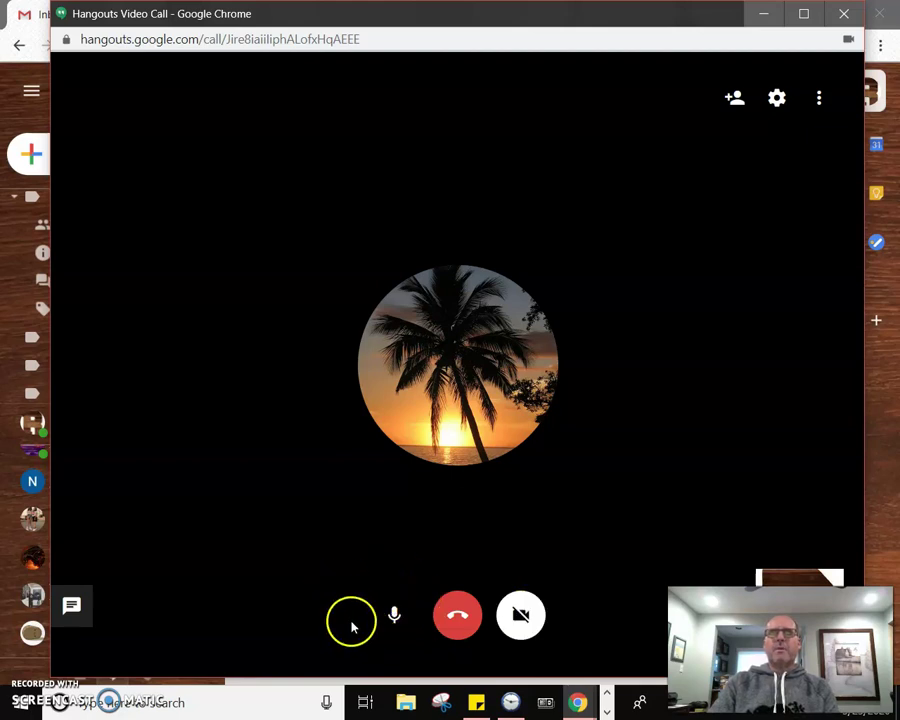
key("ctrl+e")
key("ctrl+e")
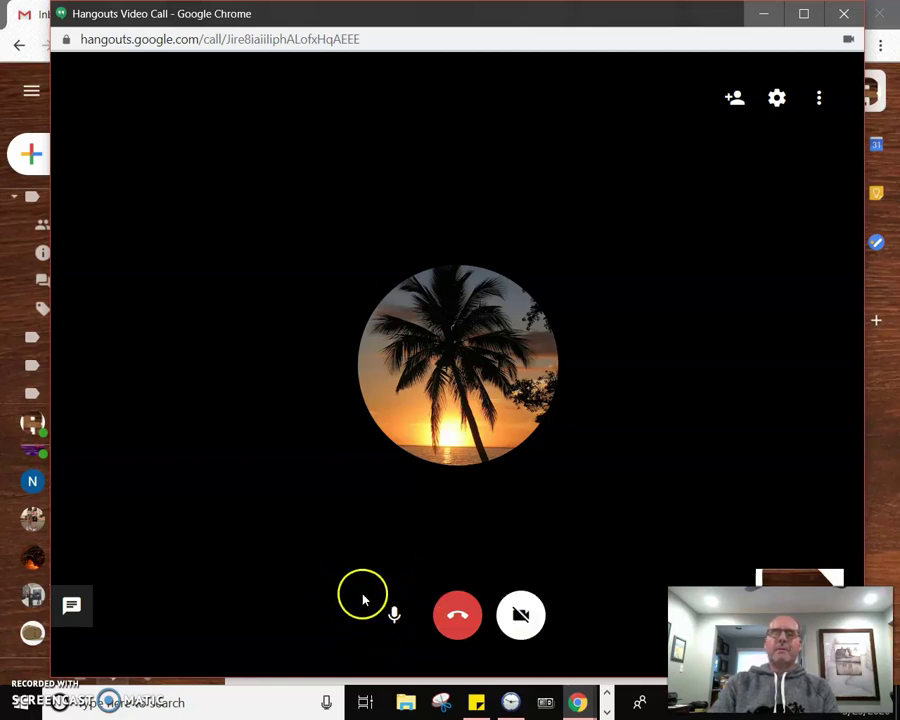
key("ctrl+e")
left_click(394, 616)
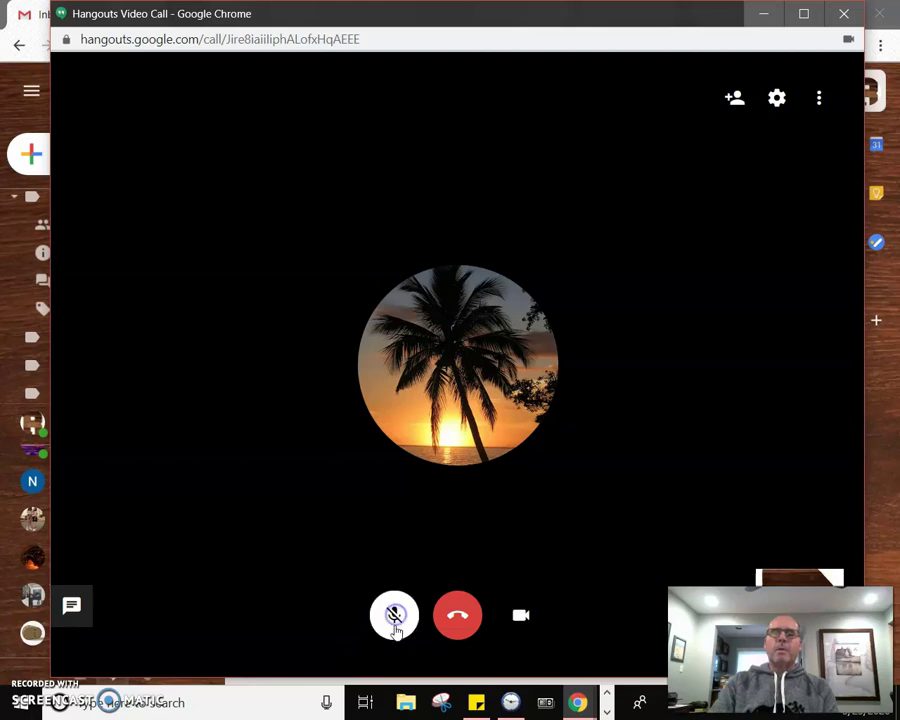
key("ctrl+e")
key("ctrl+e")
left_click(394, 616)
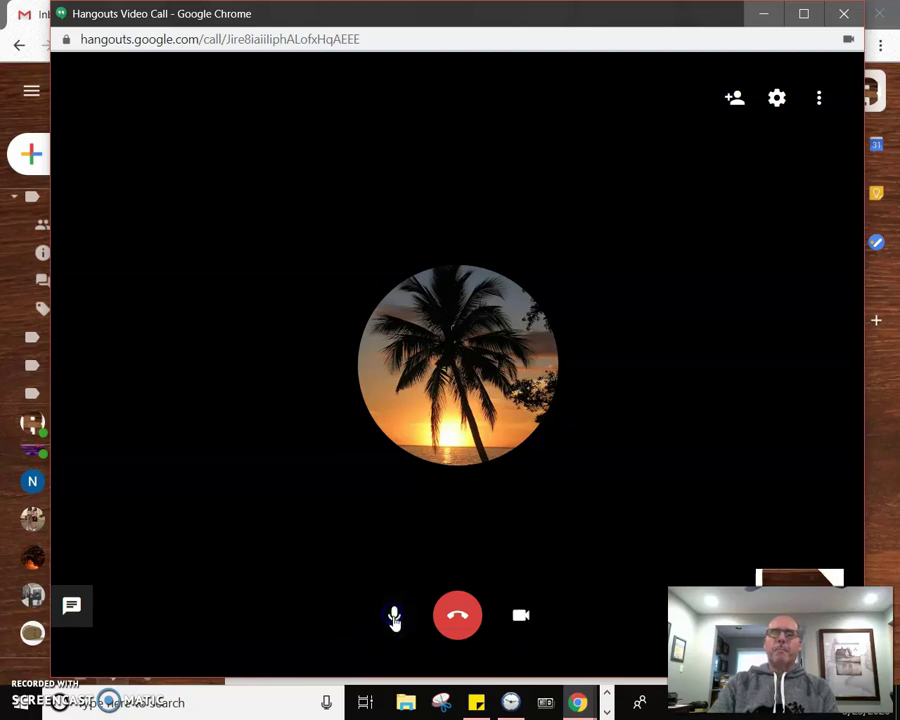
- Try the camera control in the video call, leaving the camera switched off
key("ctrl+e")
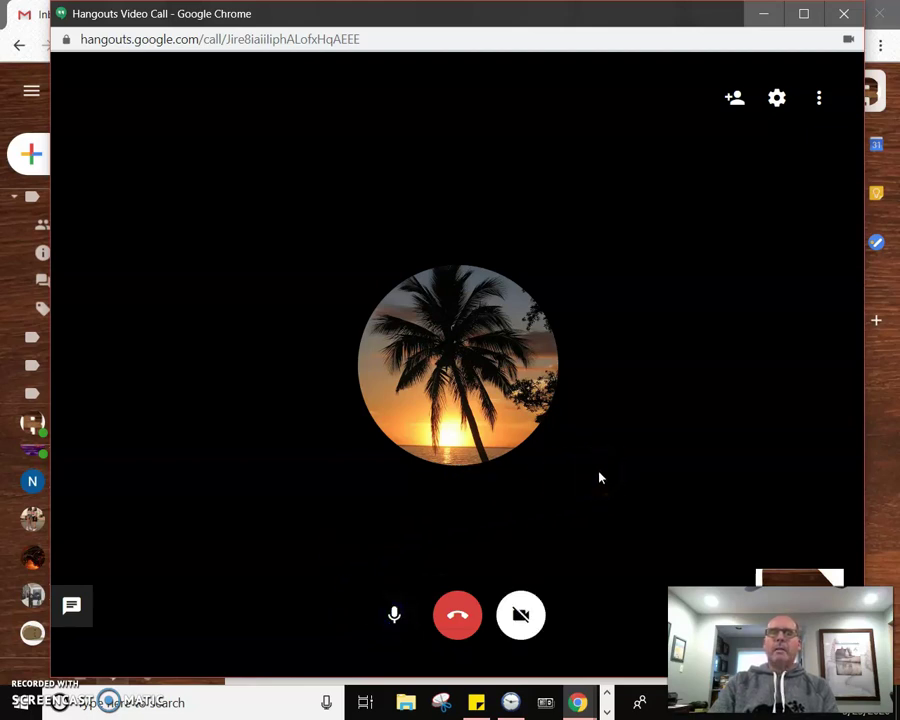
key("ctrl+e")
key("ctrl+e")
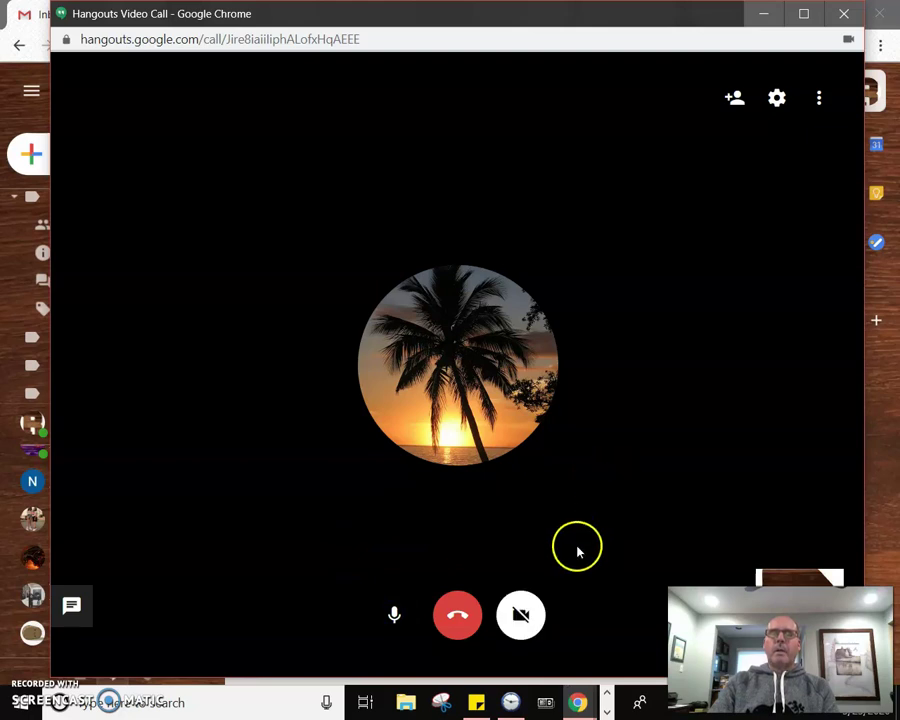
left_click(522, 615)
left_click(521, 615)
left_click(521, 615)
left_click(520, 618)
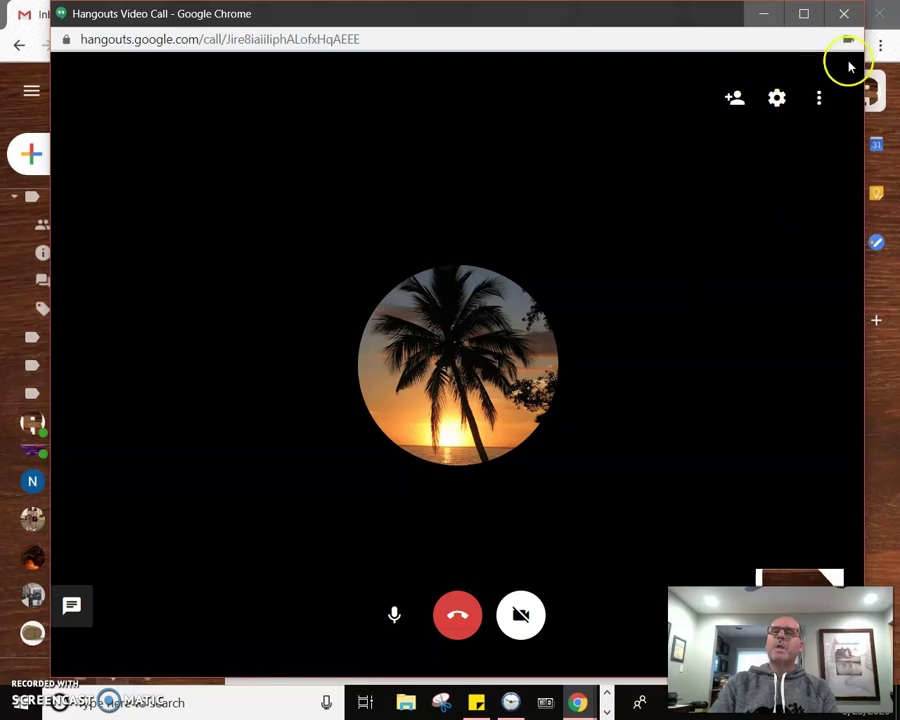
- Share the entire Screen 1 in the video call and stop the share again
left_click(818, 102)
left_click(748, 109)
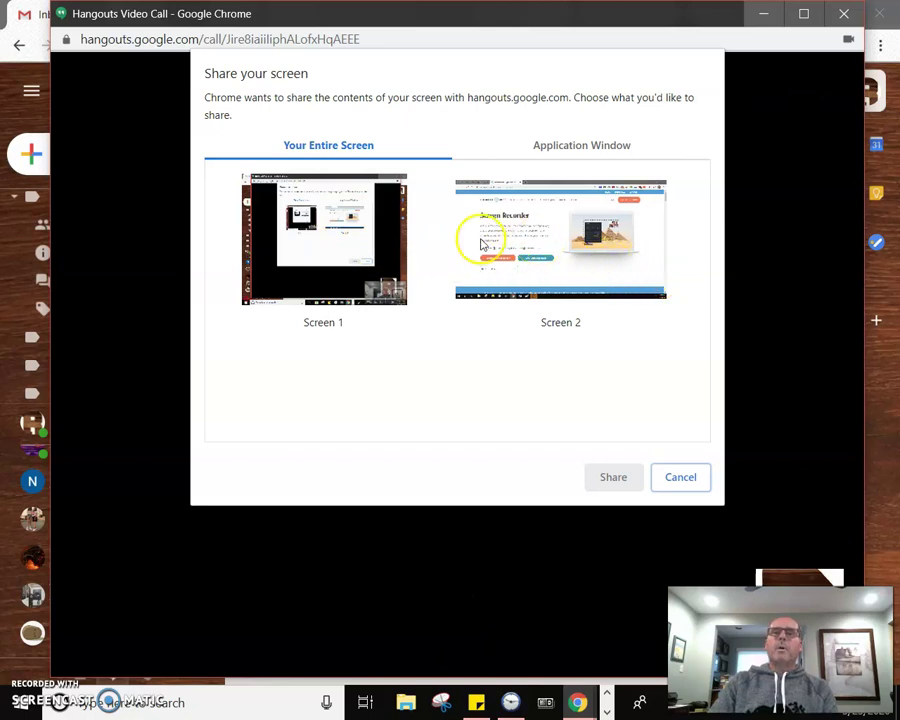
left_click(339, 252)
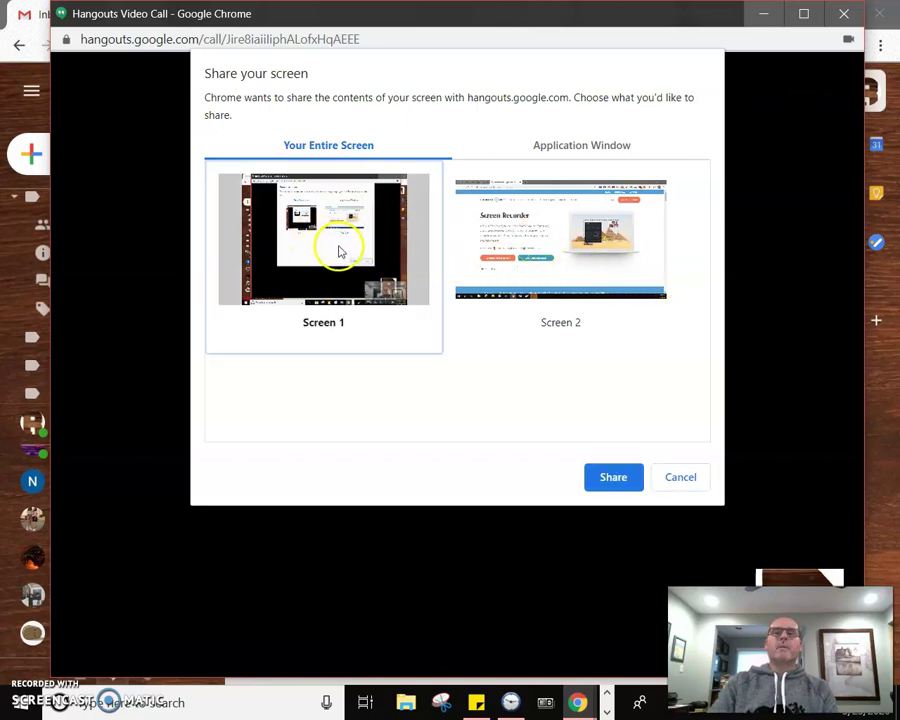
left_click(610, 477)
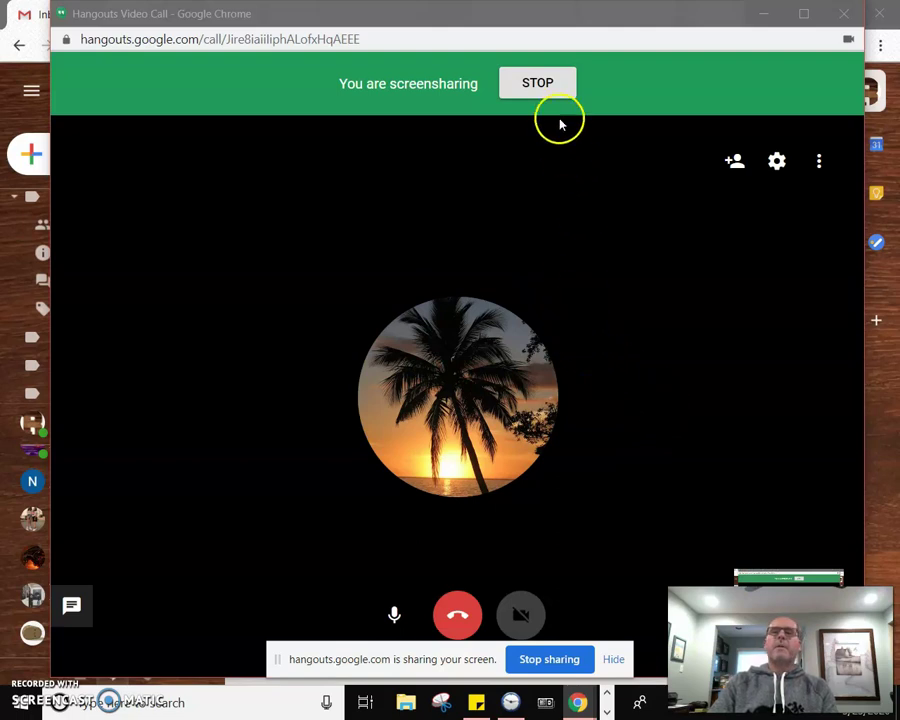
left_click(556, 86)
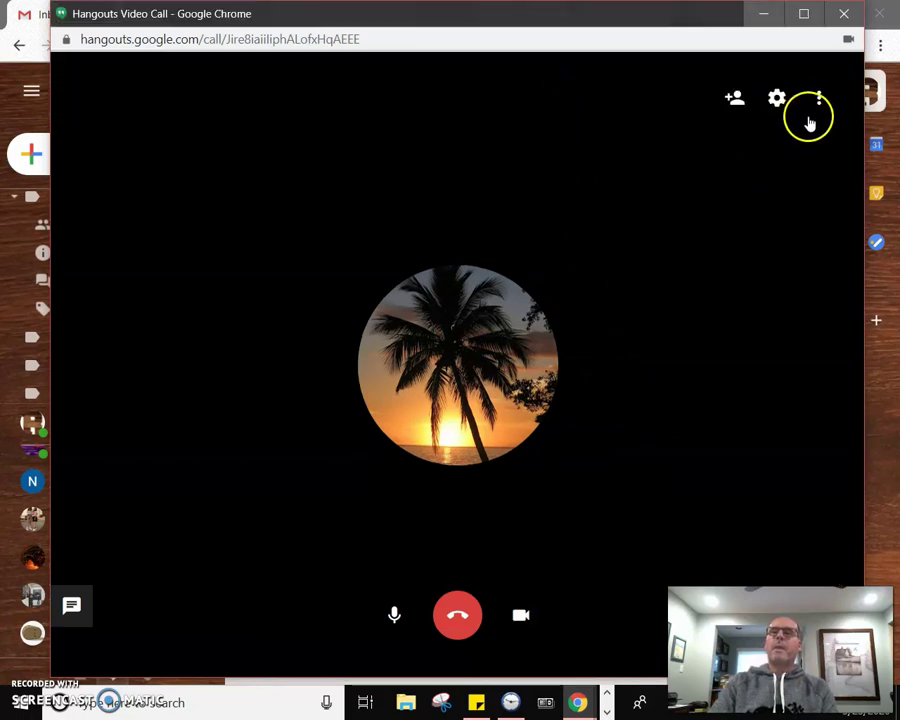
- Share the entire Screen 2 with the other participant in the video call
left_click(820, 101)
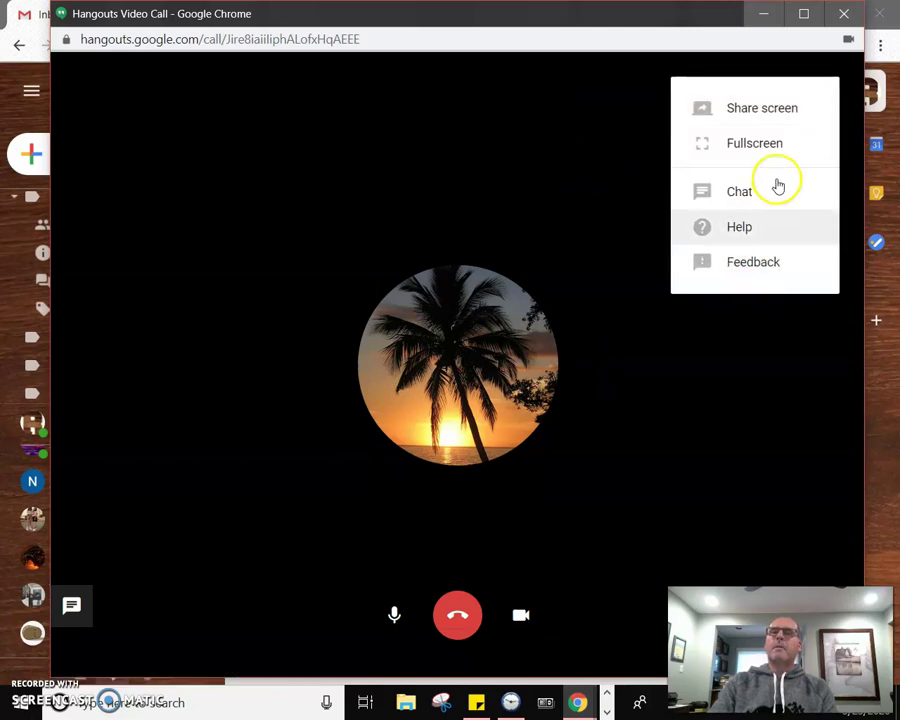
left_click(775, 117)
left_click(577, 255)
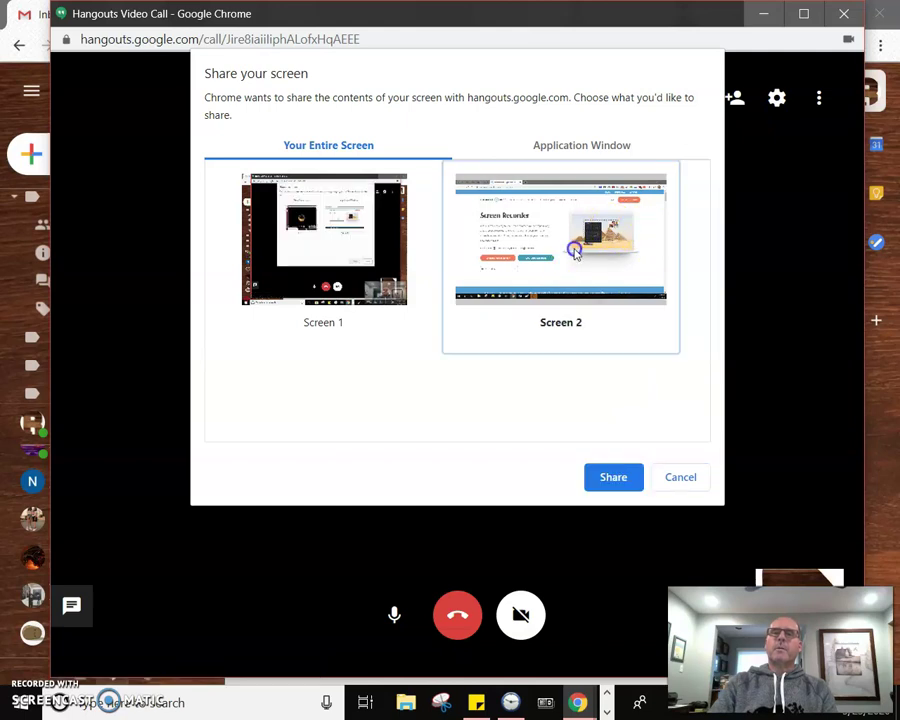
left_click(615, 478)
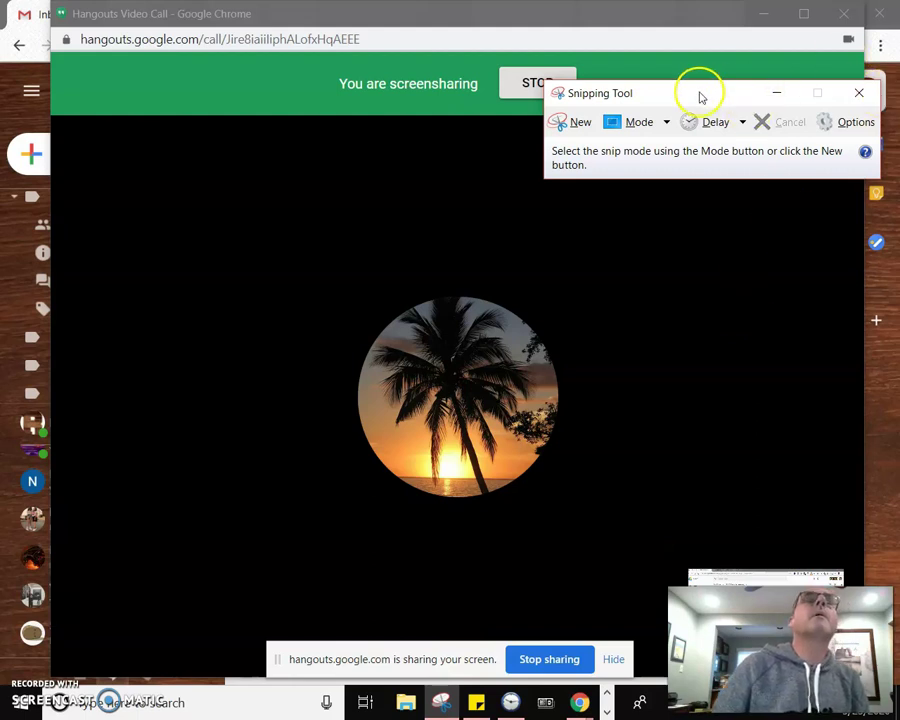
left_click(572, 122)
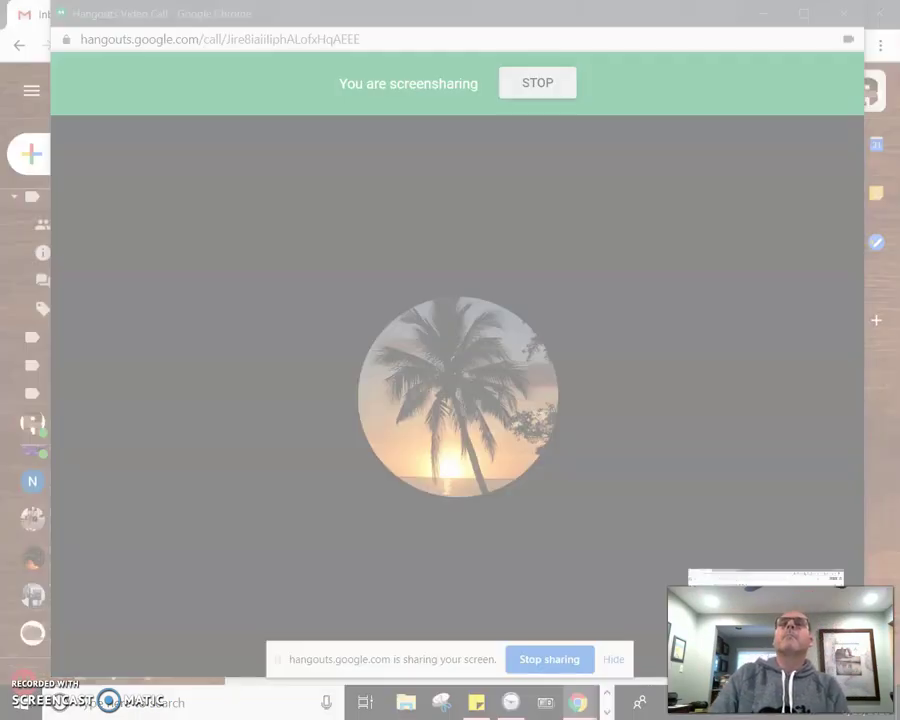
key("Escape")
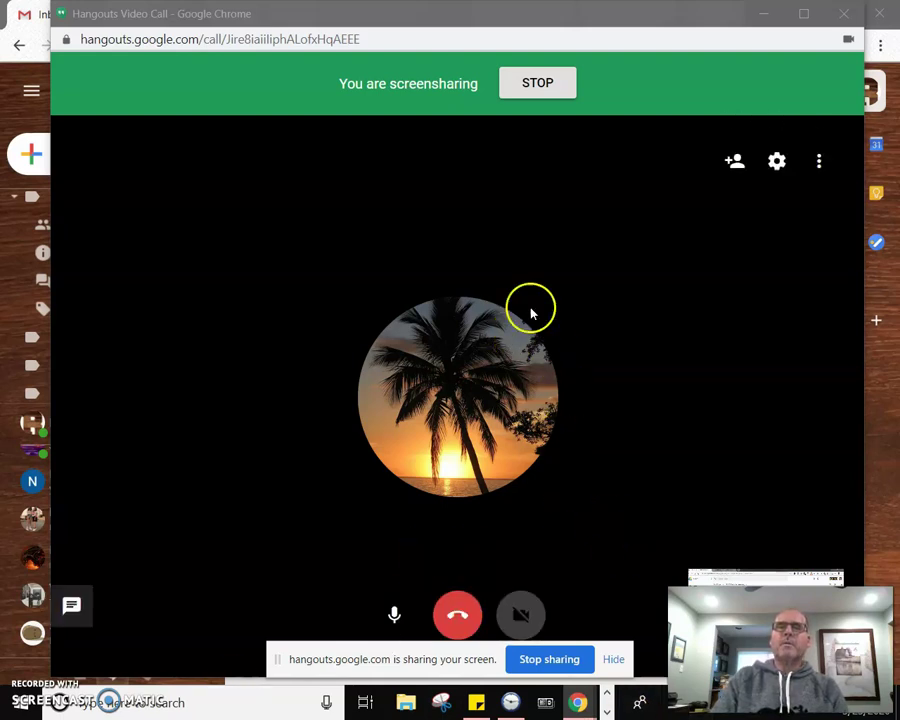
- Stop sharing the screen and close the video call window to return to the chat over the inbox
left_click(549, 86)
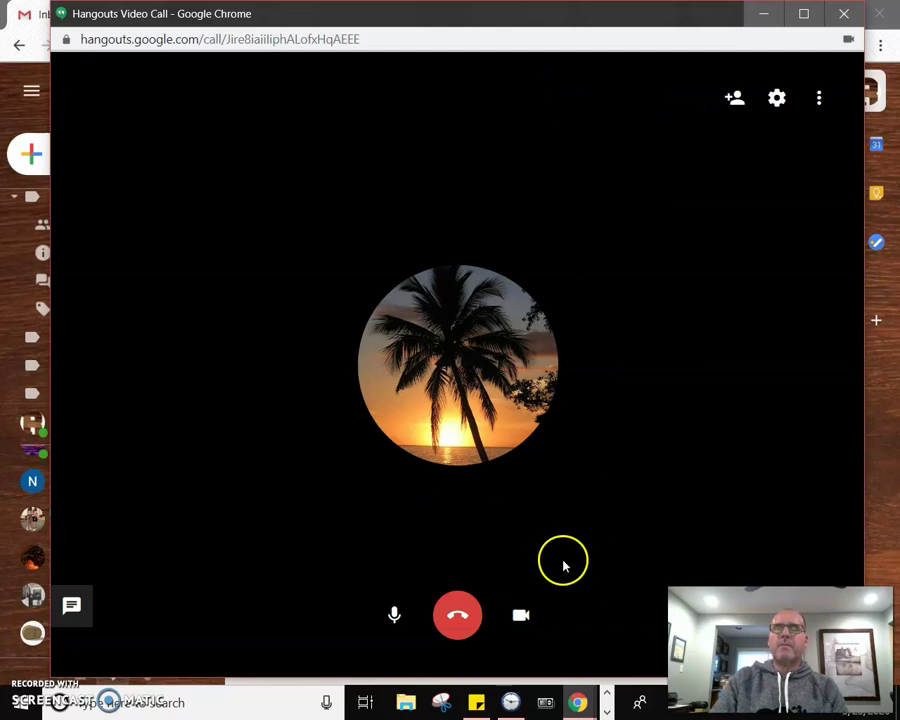
left_click(846, 14)
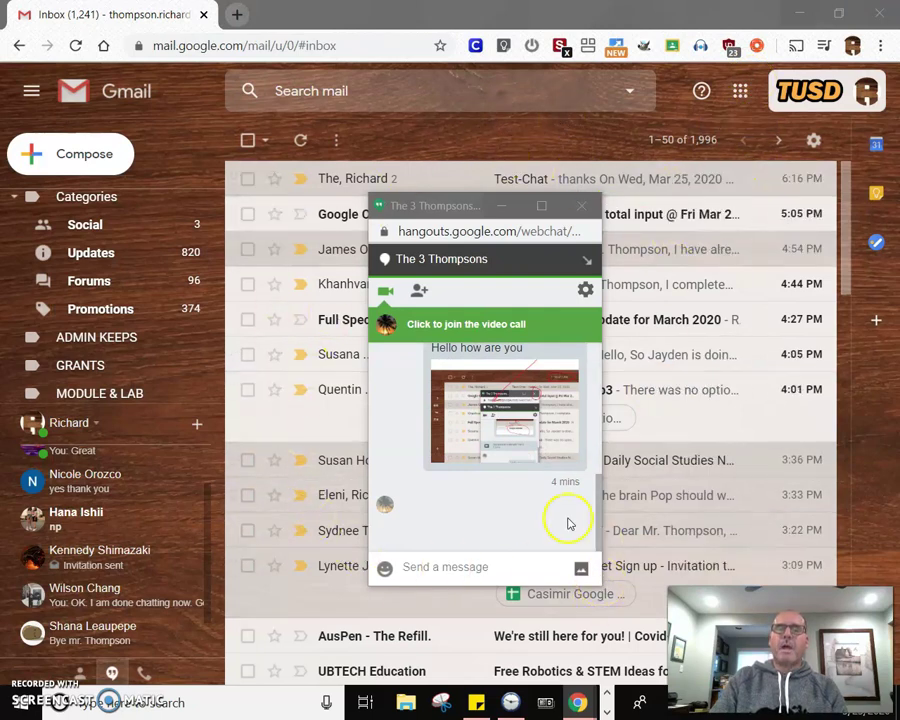
left_click(625, 259)
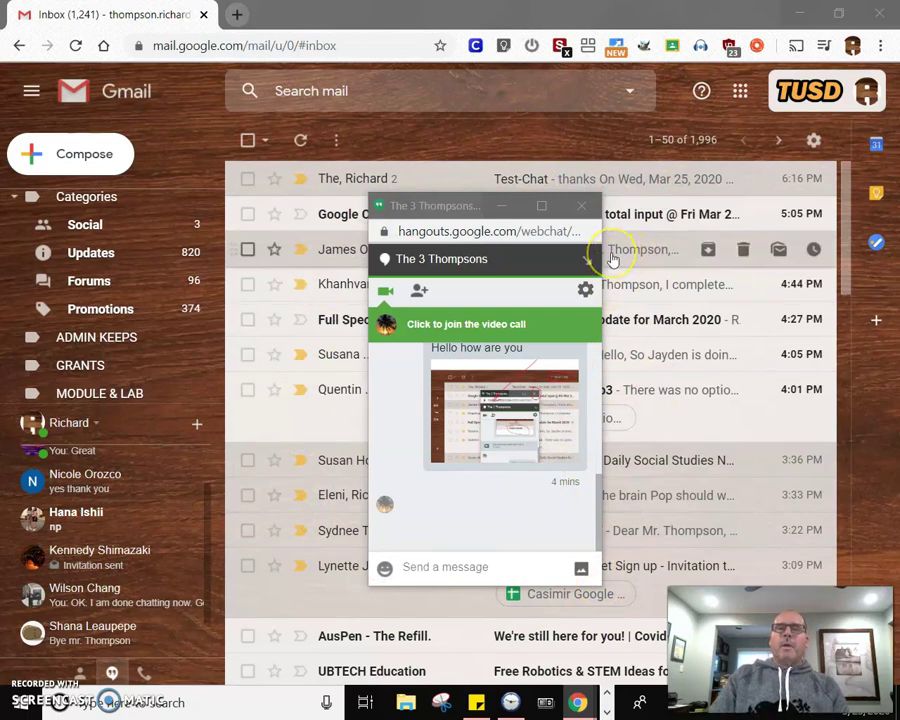